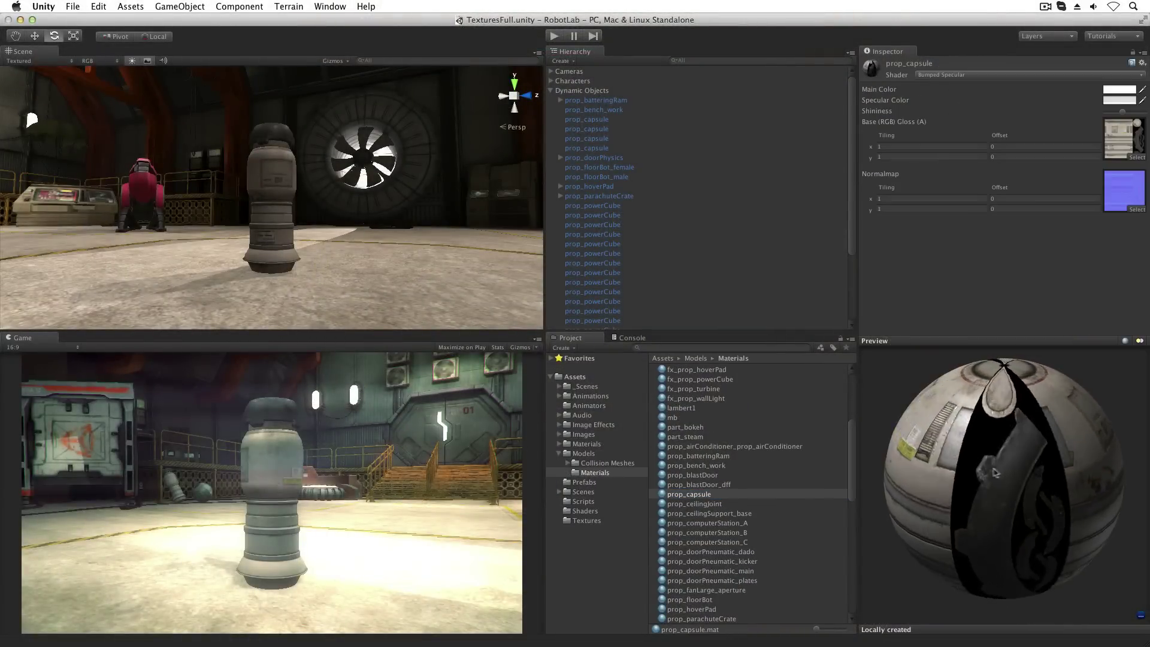
Rotate the prop_capsule material preview sphere to inspect the seam
drag(1053, 473, 1147, 470)
drag(1006, 479, 1053, 479)
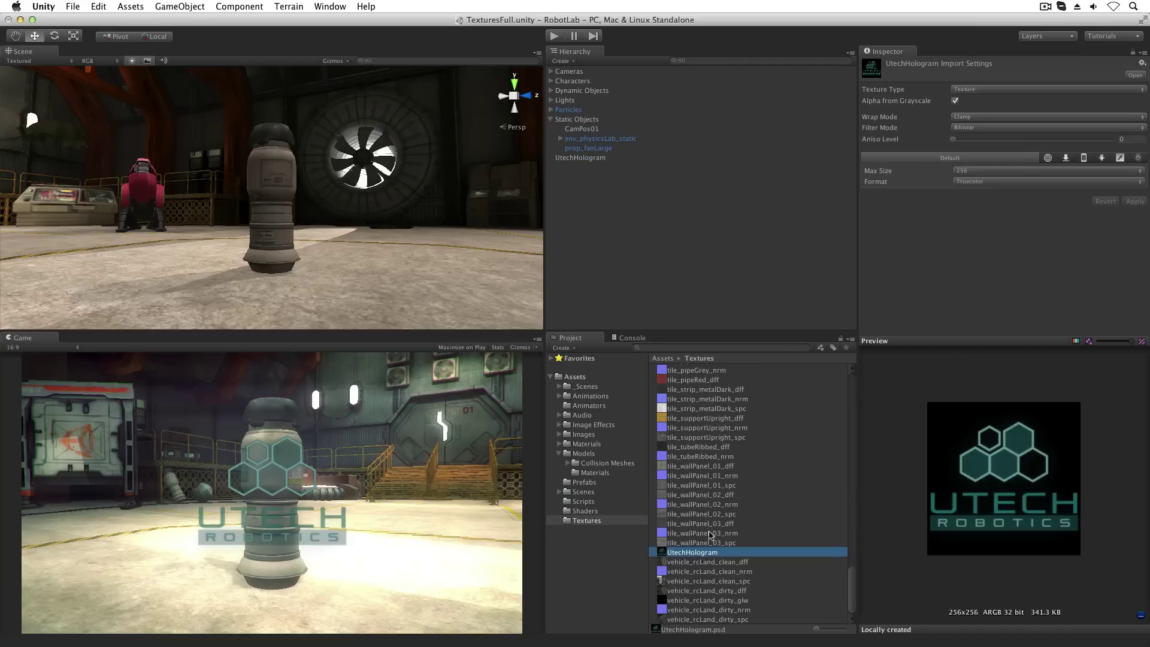
Select the battering ram robot and view its prop_batteringRam_nrm normal map settings
click(147, 184)
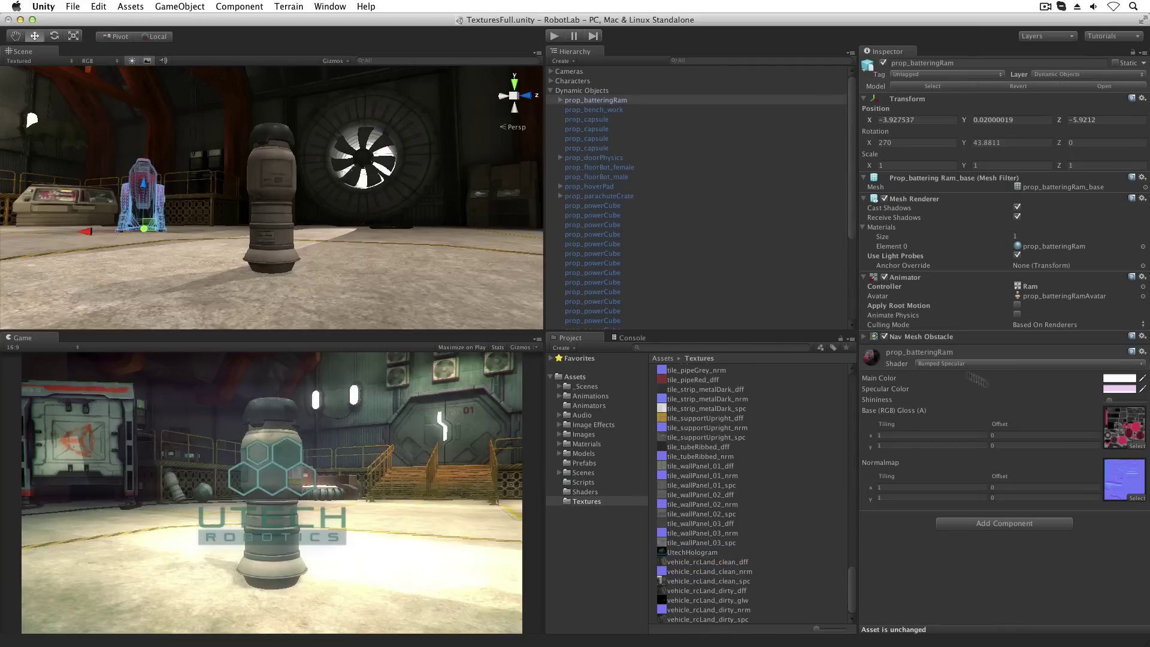
click(1120, 474)
click(744, 494)
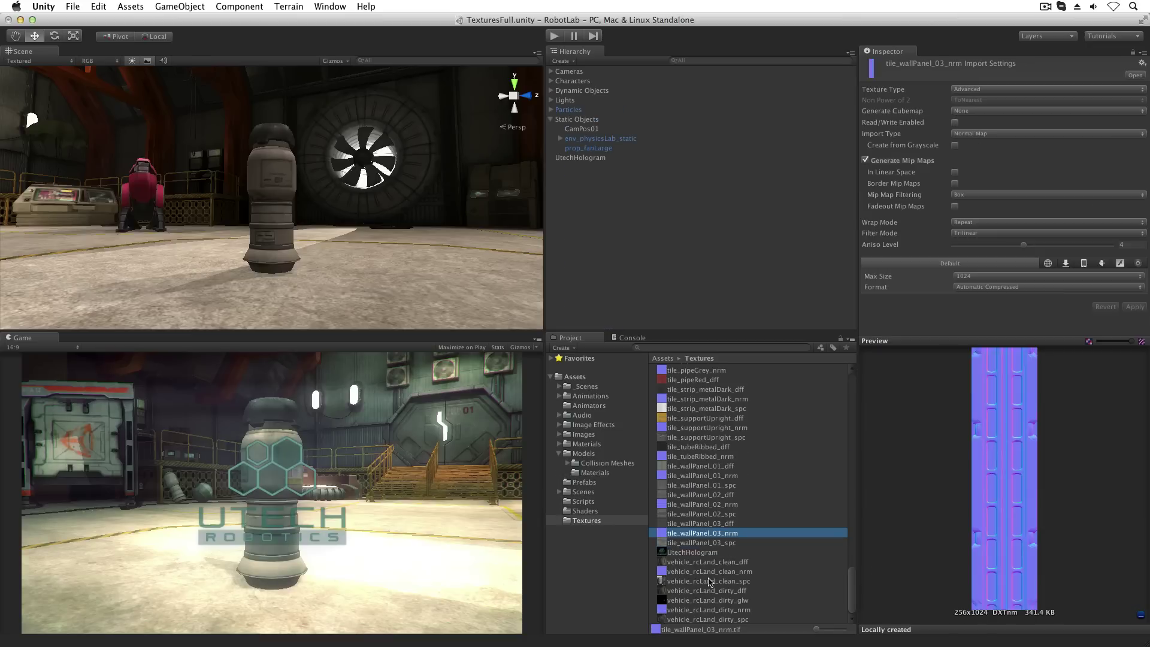
Step up through the tile_wallPanel textures to UtechHologram, then select the capsule and ping its base texture
key(Up)
key(Up)
key(Up)
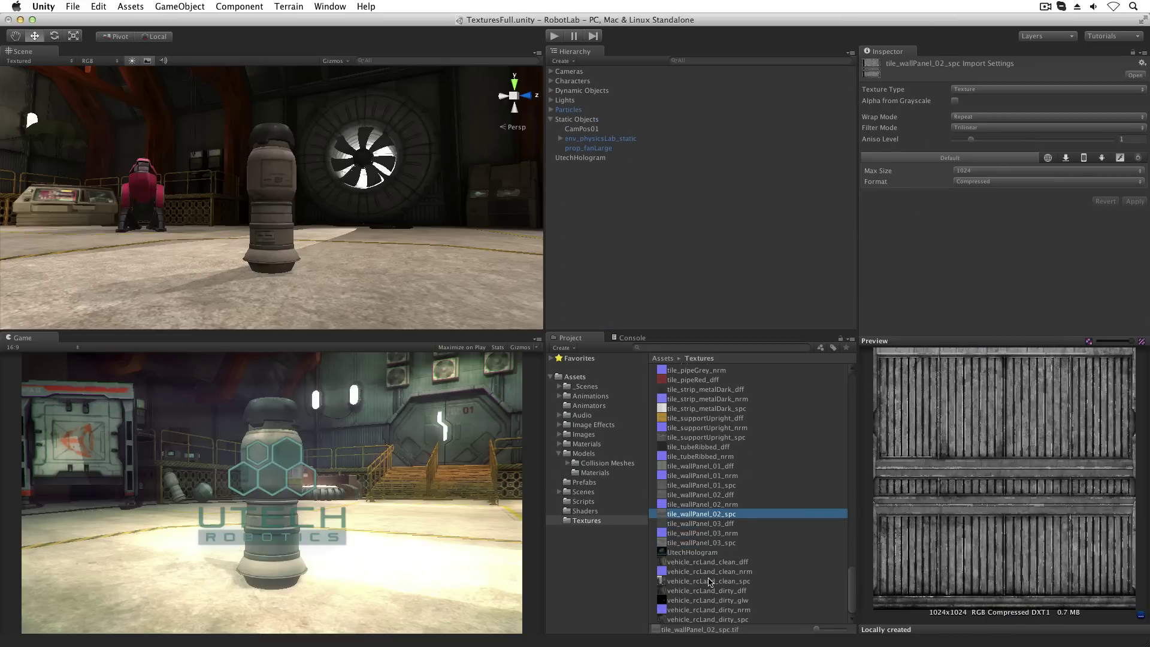
key(Up)
key(Up)
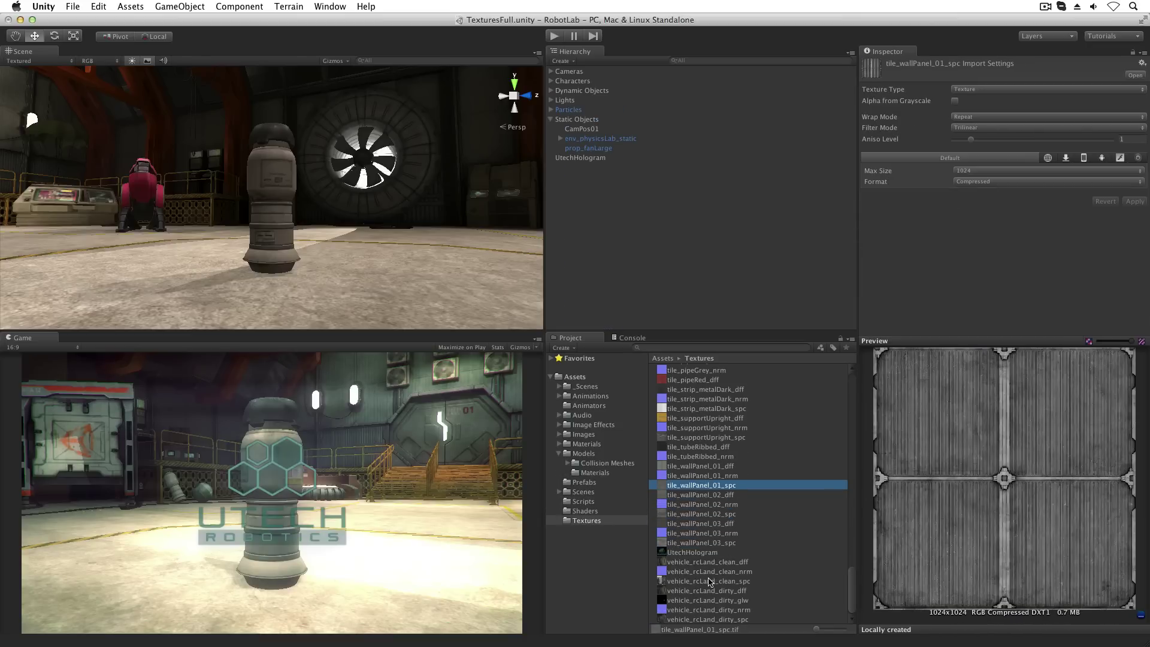
key(Up)
key(Up)
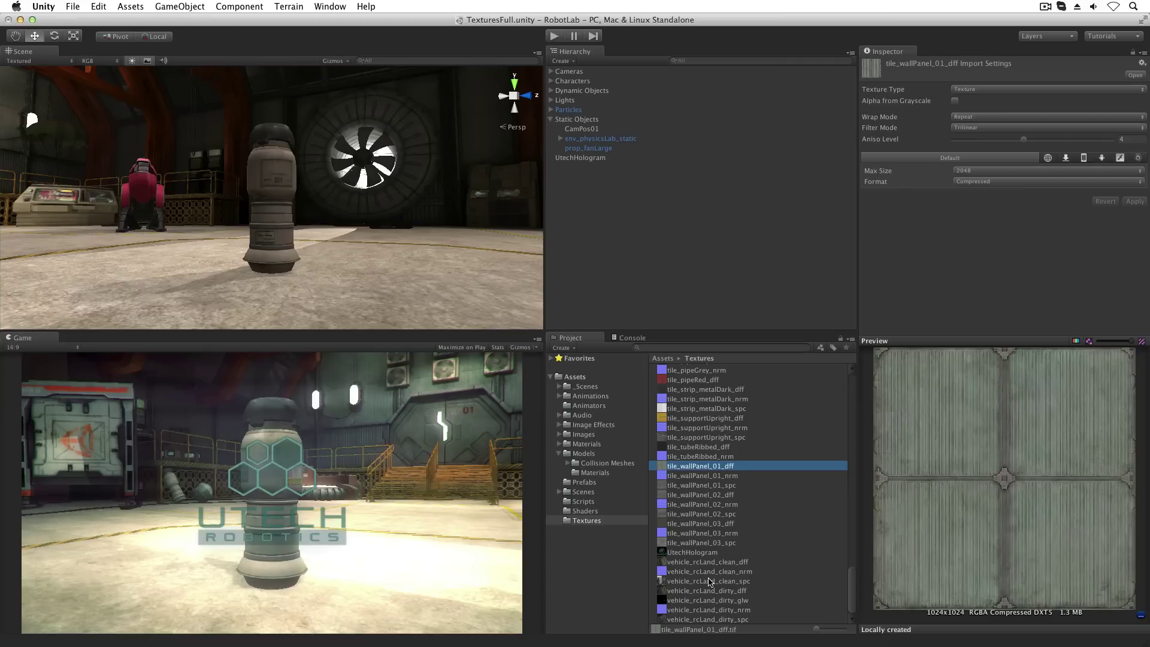
key(Up)
key(Up)
key(Up)
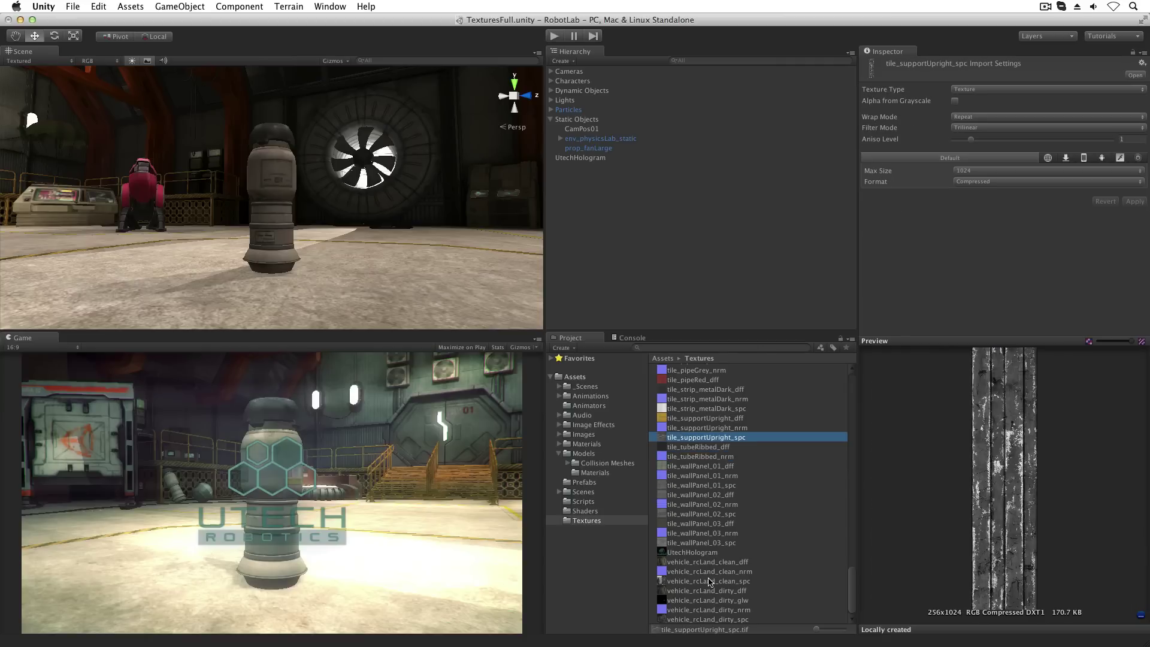
key(Up)
key(Up)
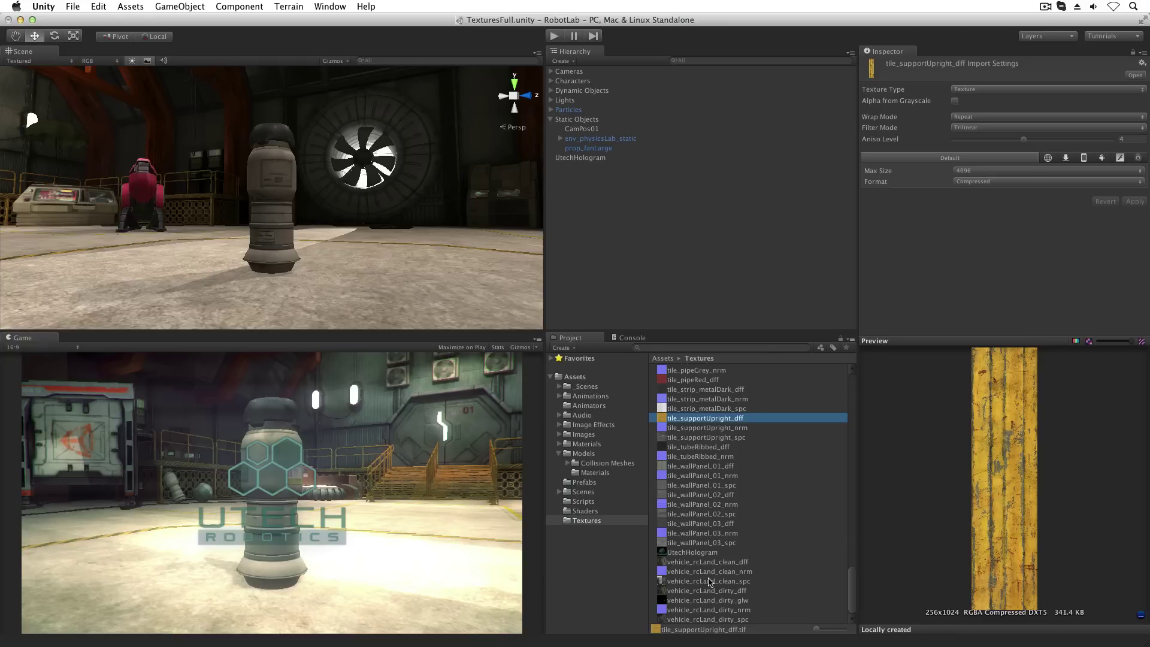
click(692, 552)
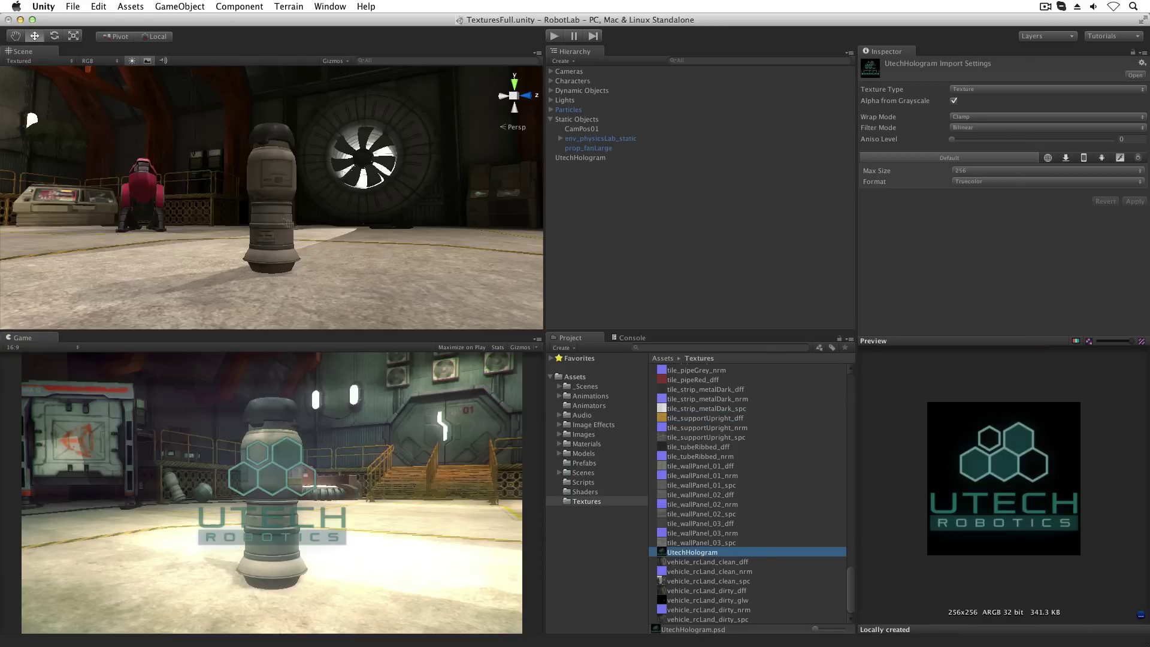
click(287, 223)
click(1120, 366)
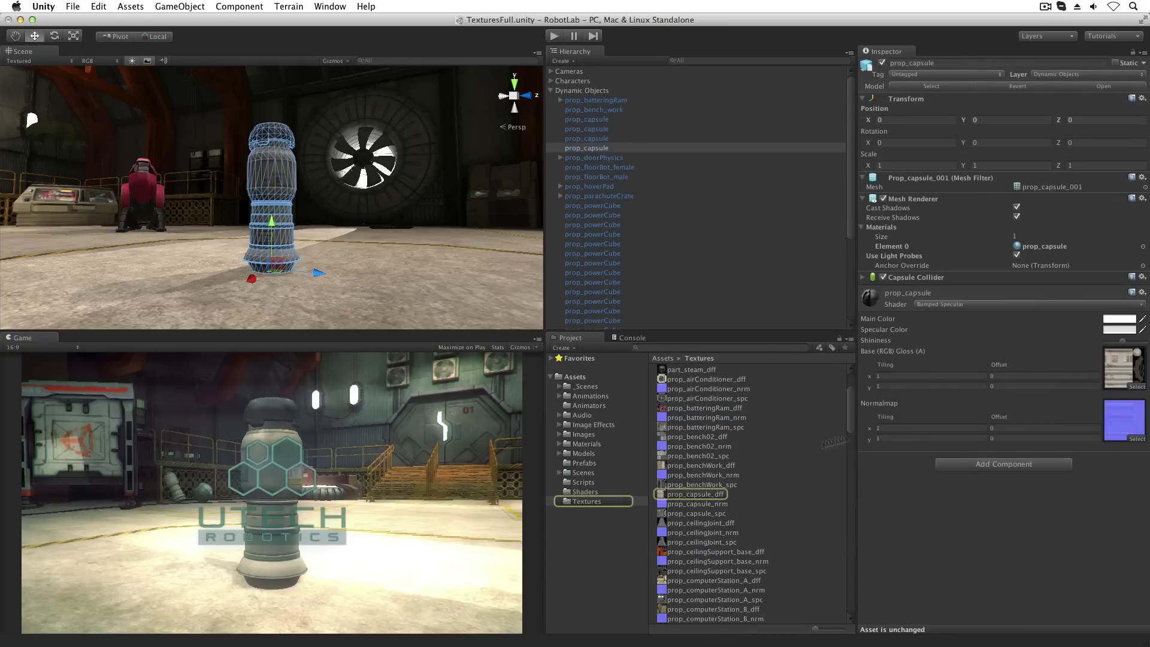
Open prop_capsule_dff in Photoshop and paste the whole orange worn paint texture into it
double_click(712, 495)
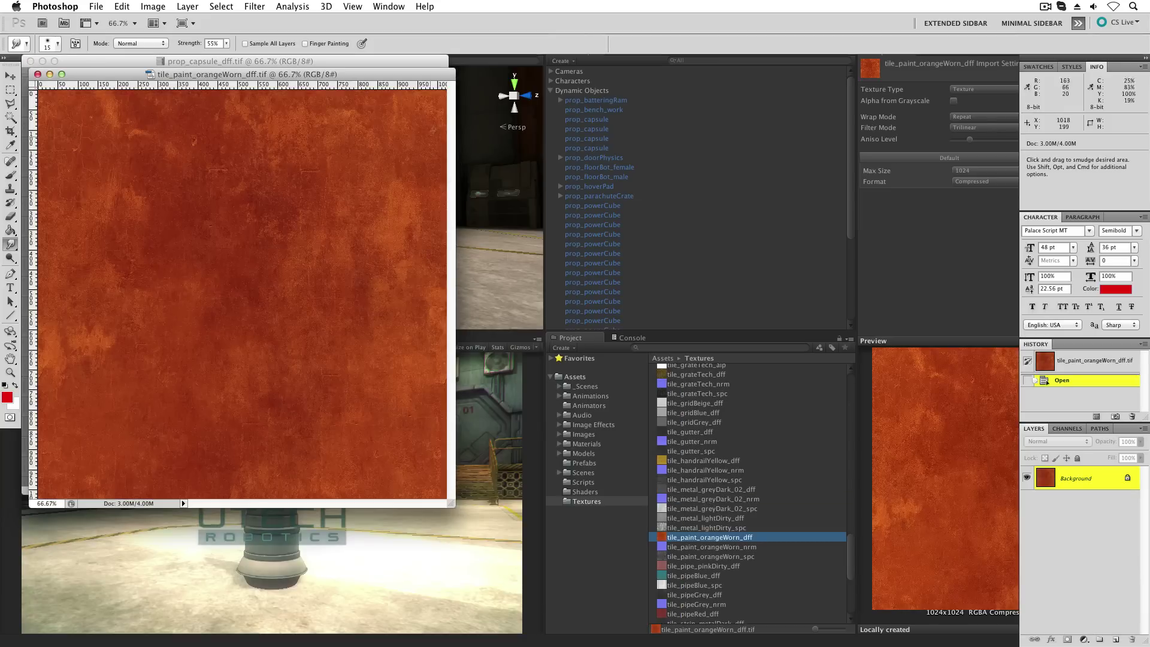
drag(409, 61, 876, 65)
key(super+a)
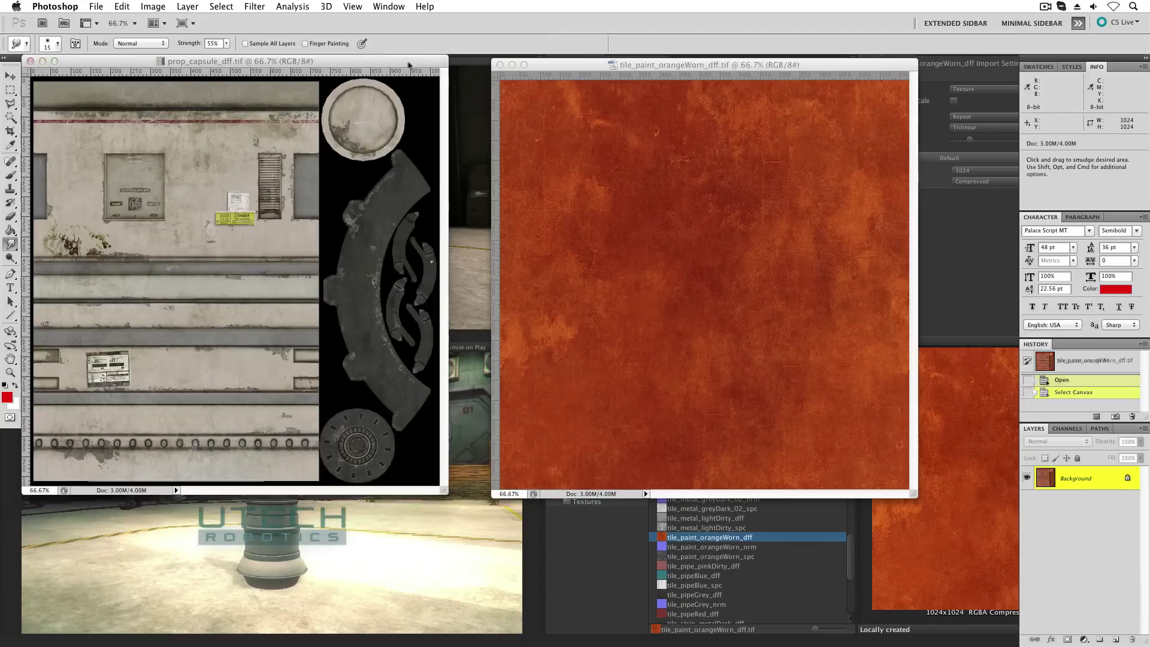
key(super+c)
click(409, 63)
key(super+v)
Set the pasted layer to Overlay, hide it, and save the texture before returning to Unity
click(1056, 441)
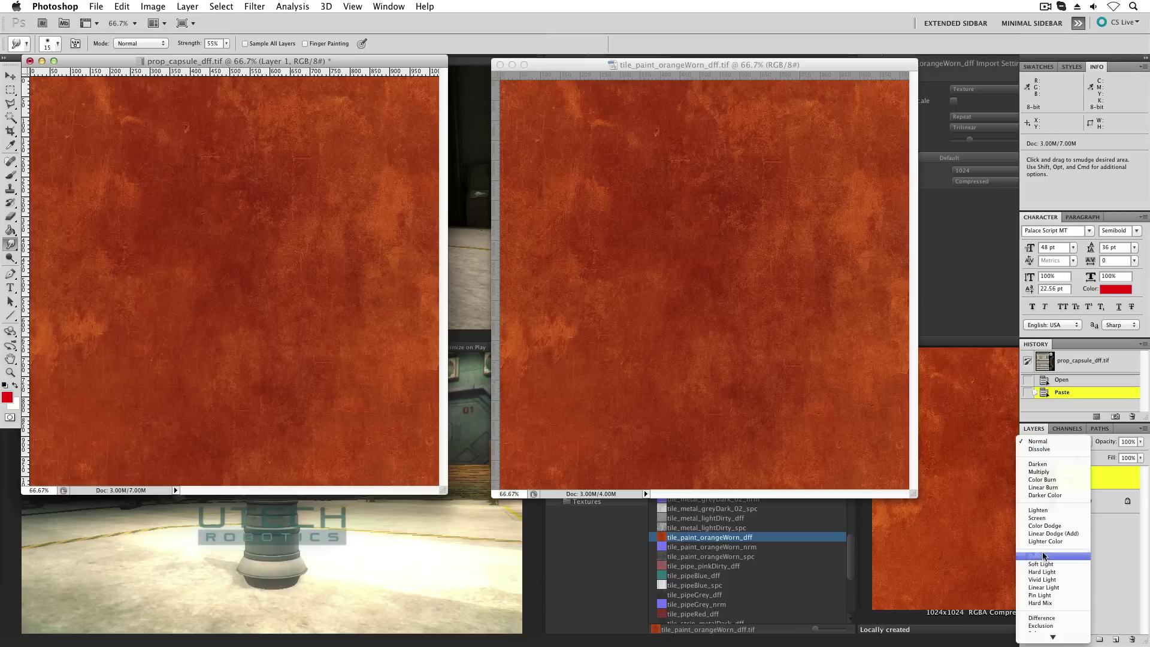
click(1042, 555)
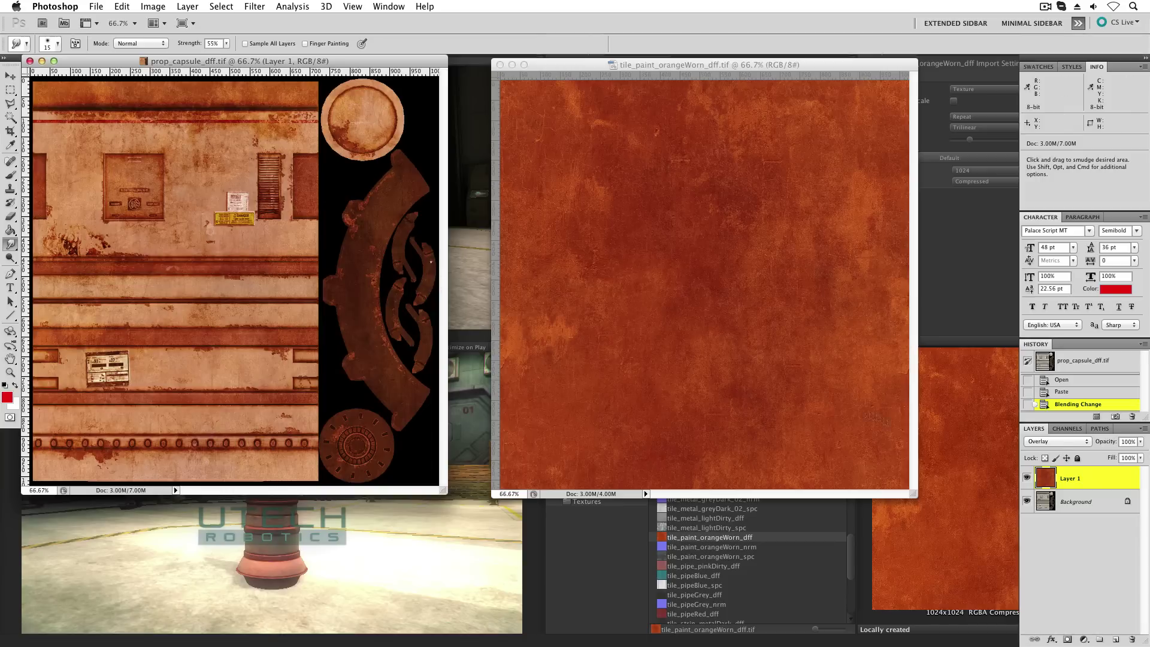
click(1027, 477)
key(super+s)
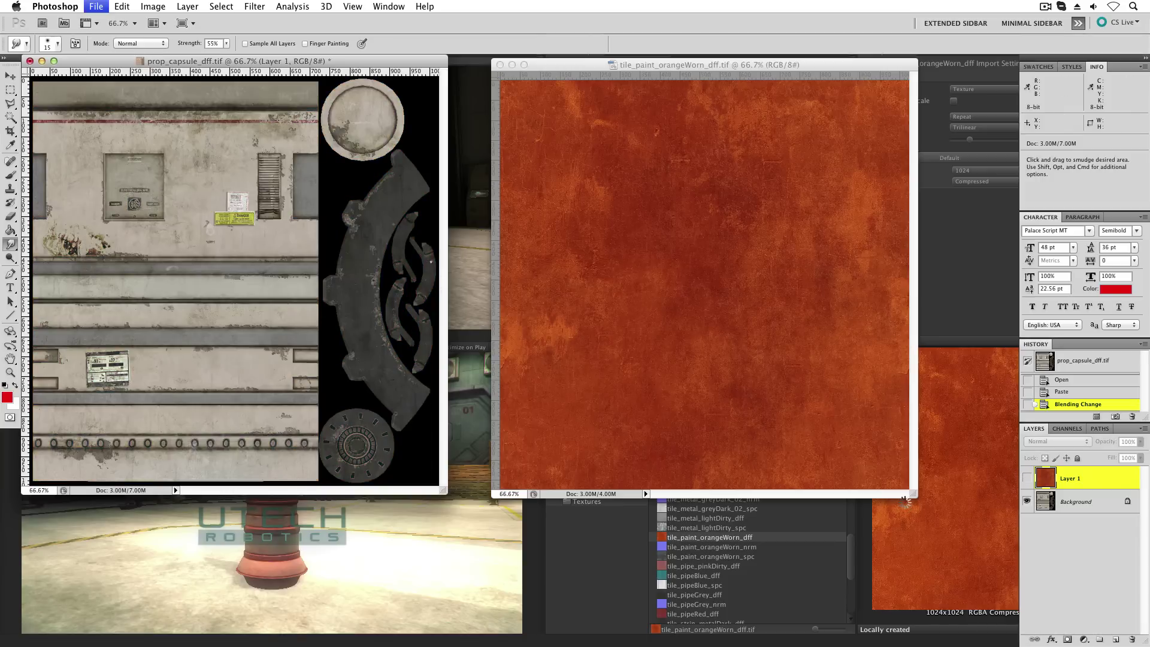
click(904, 508)
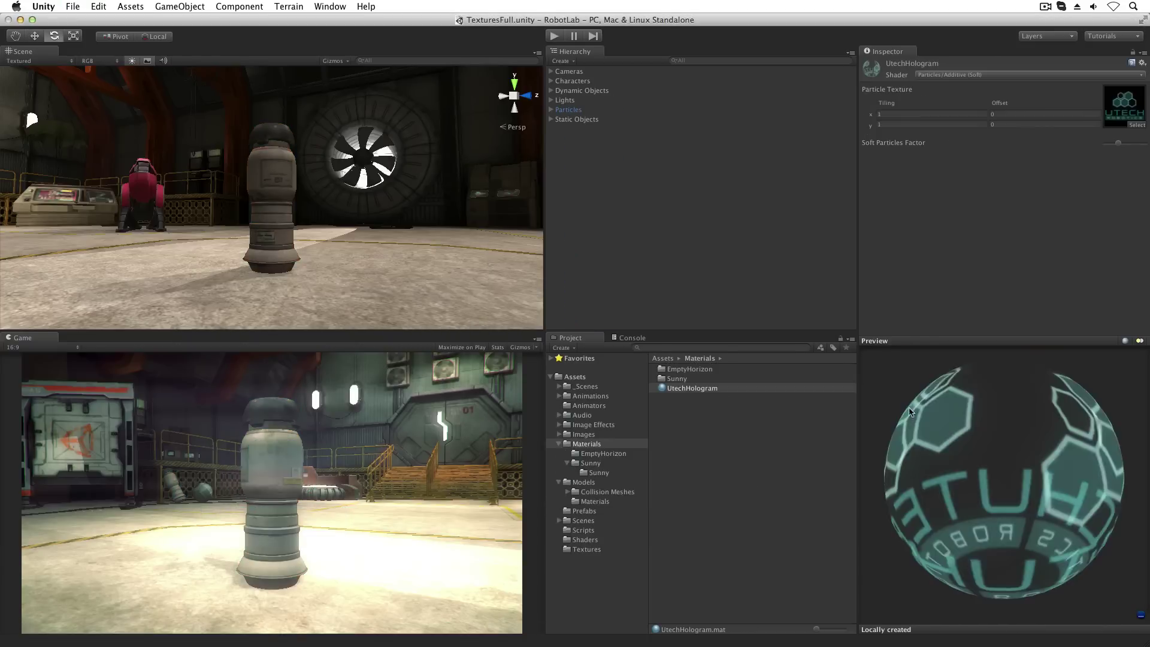
Rotate the UtechHologram preview sphere, then browse from the Assets root to the Textures folder
drag(908, 408, 1149, 485)
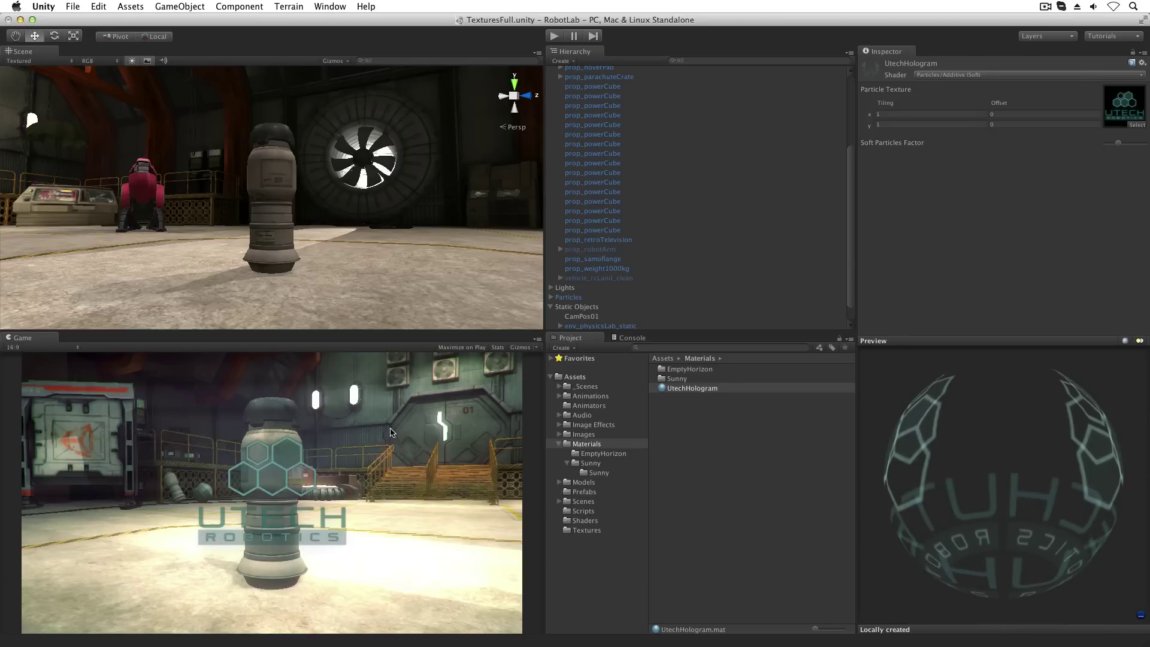
click(580, 377)
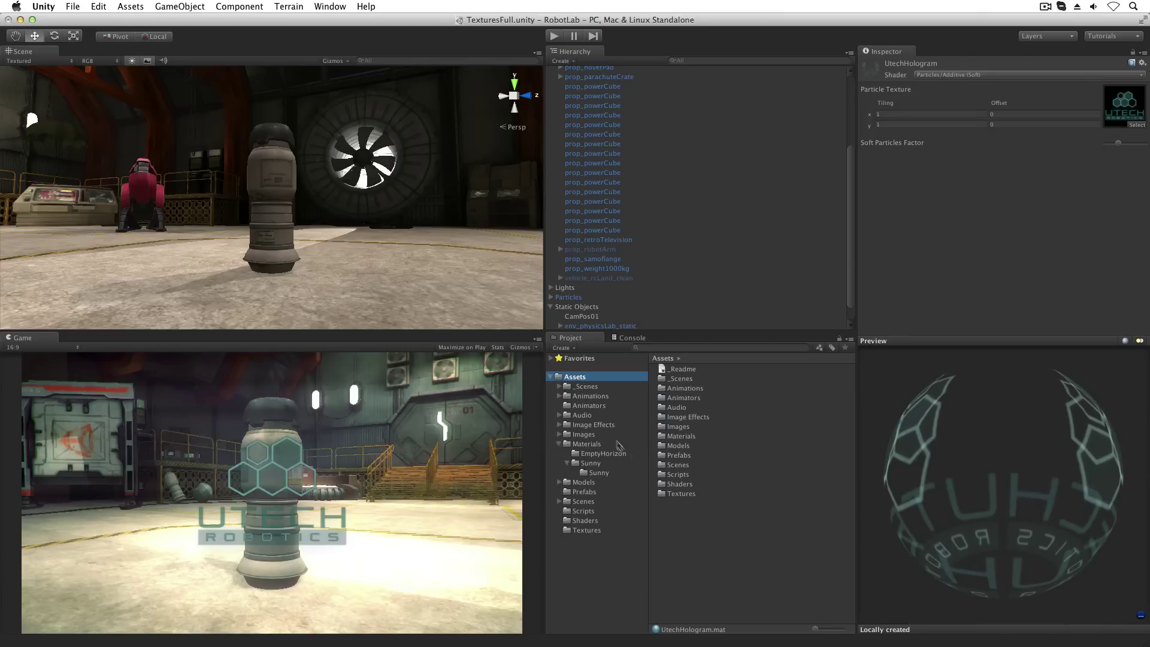
click(686, 495)
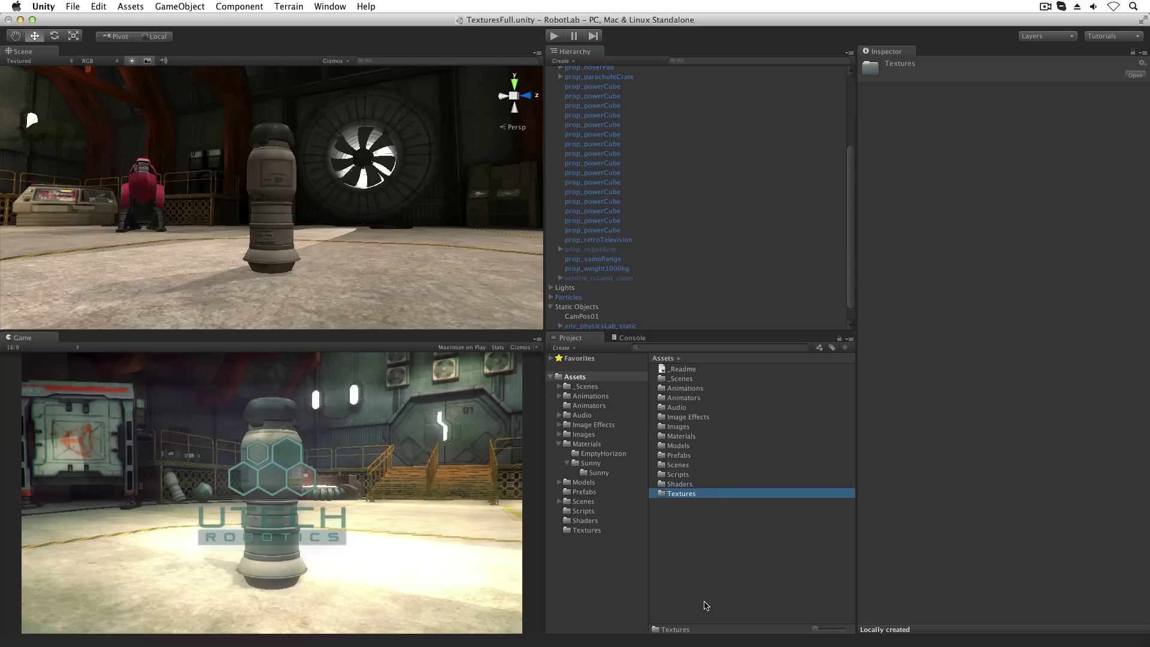
Select the capsule, ping prop_capsule_dff from its Base slot, and list its Texture Type options
click(271, 191)
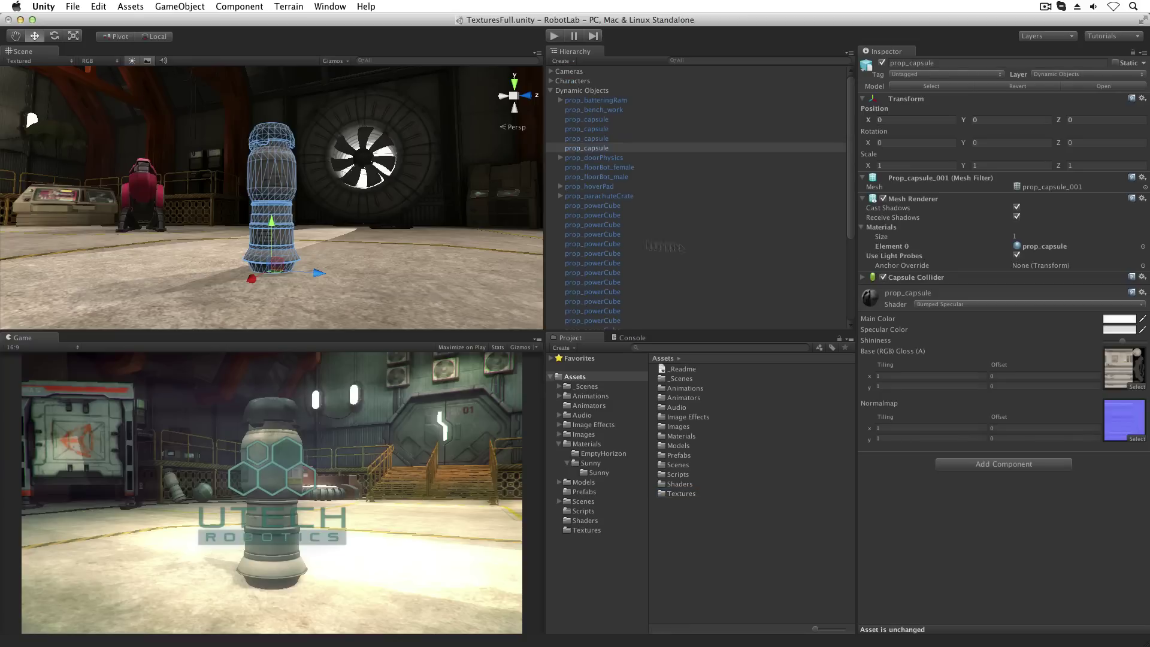
click(1130, 364)
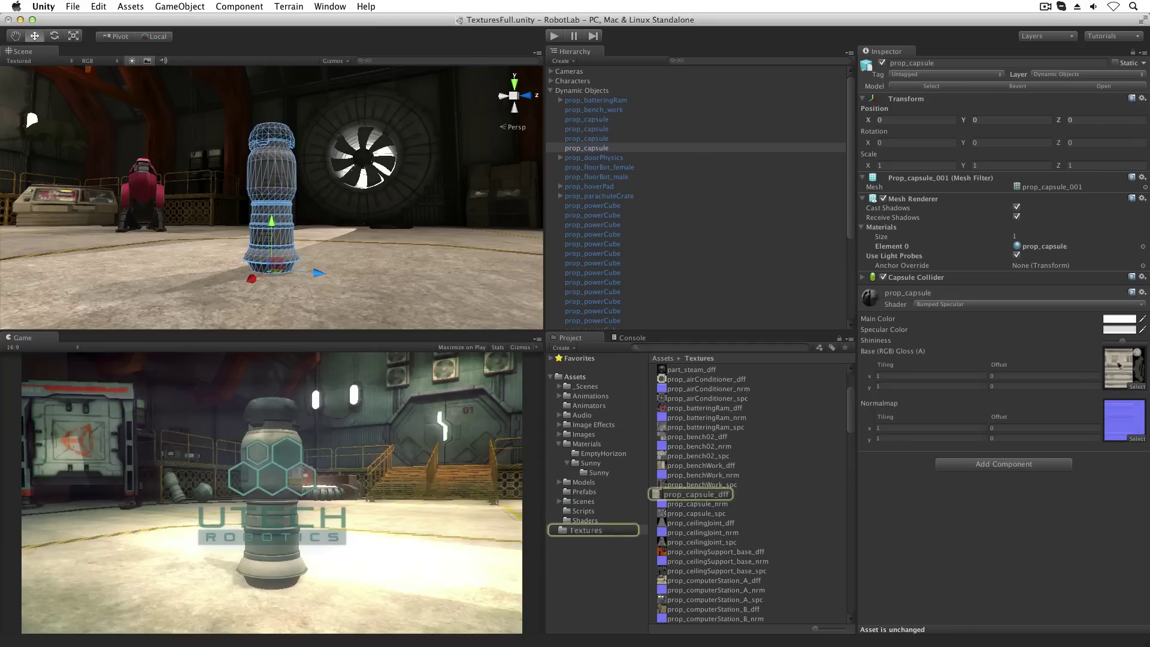
click(711, 495)
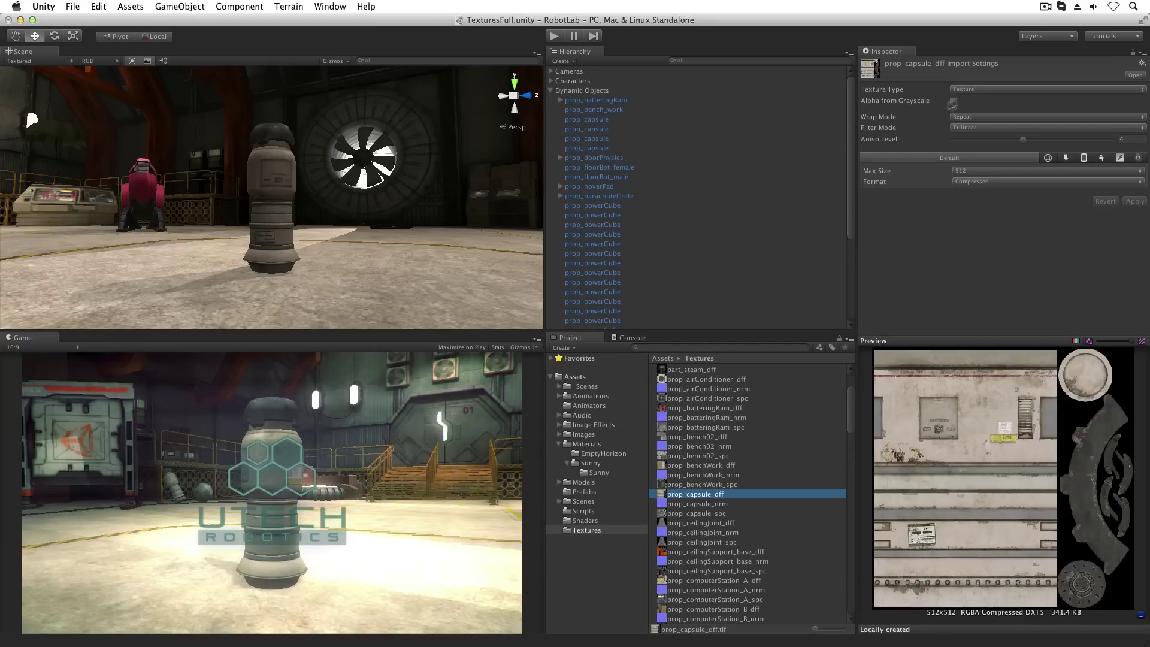
click(978, 91)
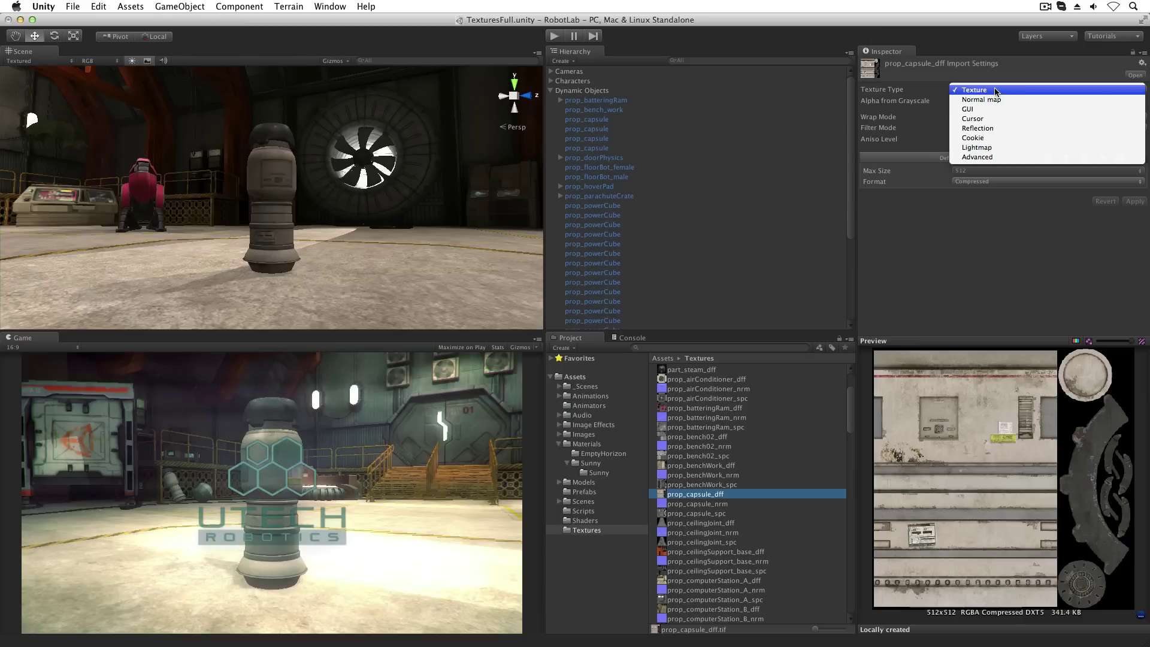
click(994, 90)
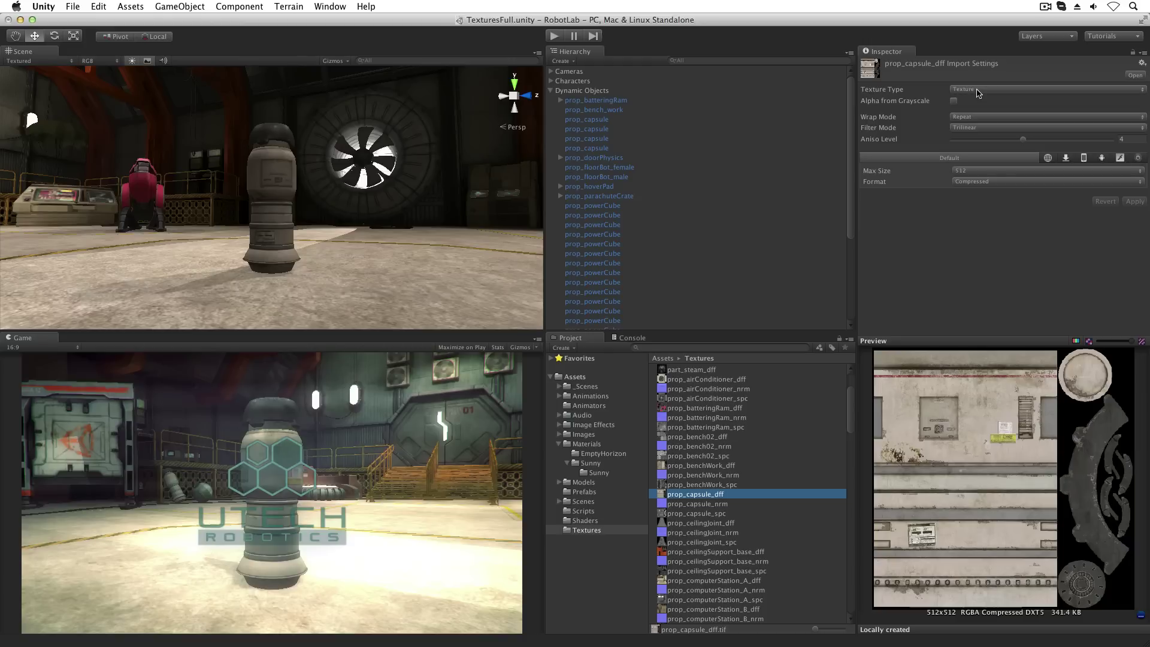
click(977, 89)
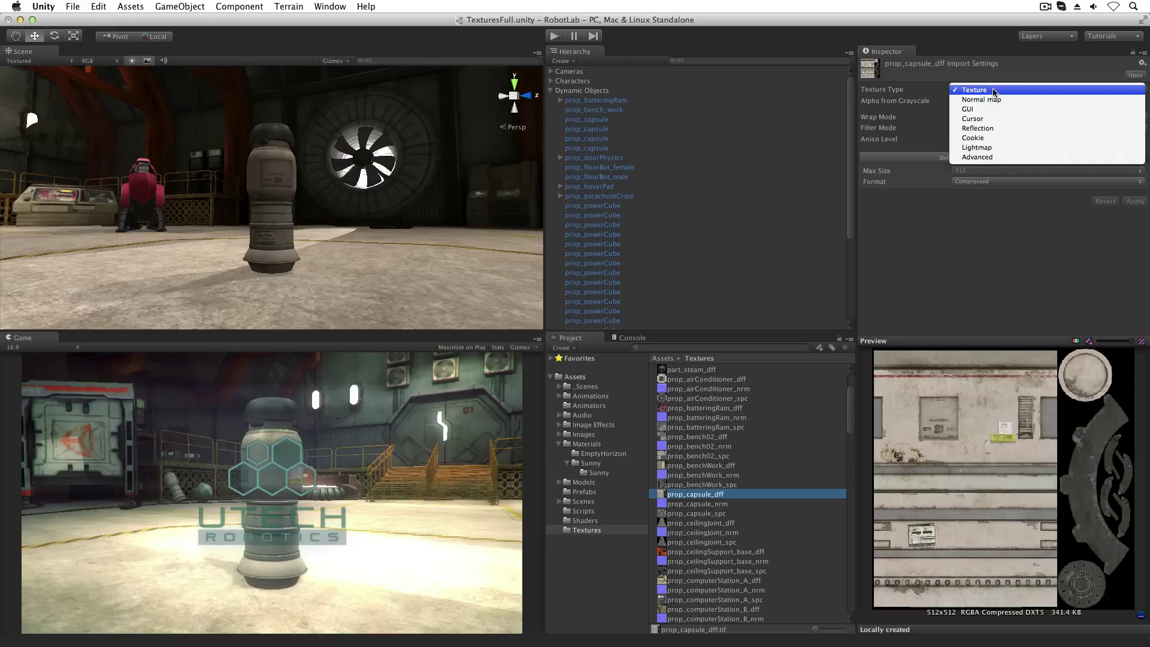
click(1010, 157)
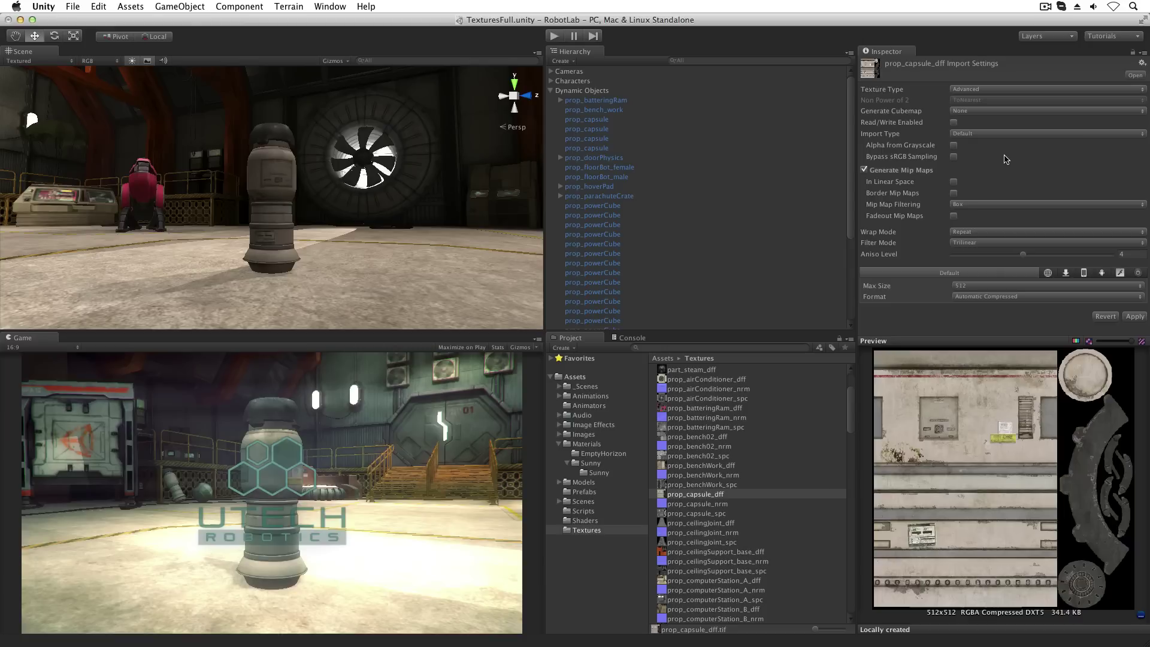
click(1010, 90)
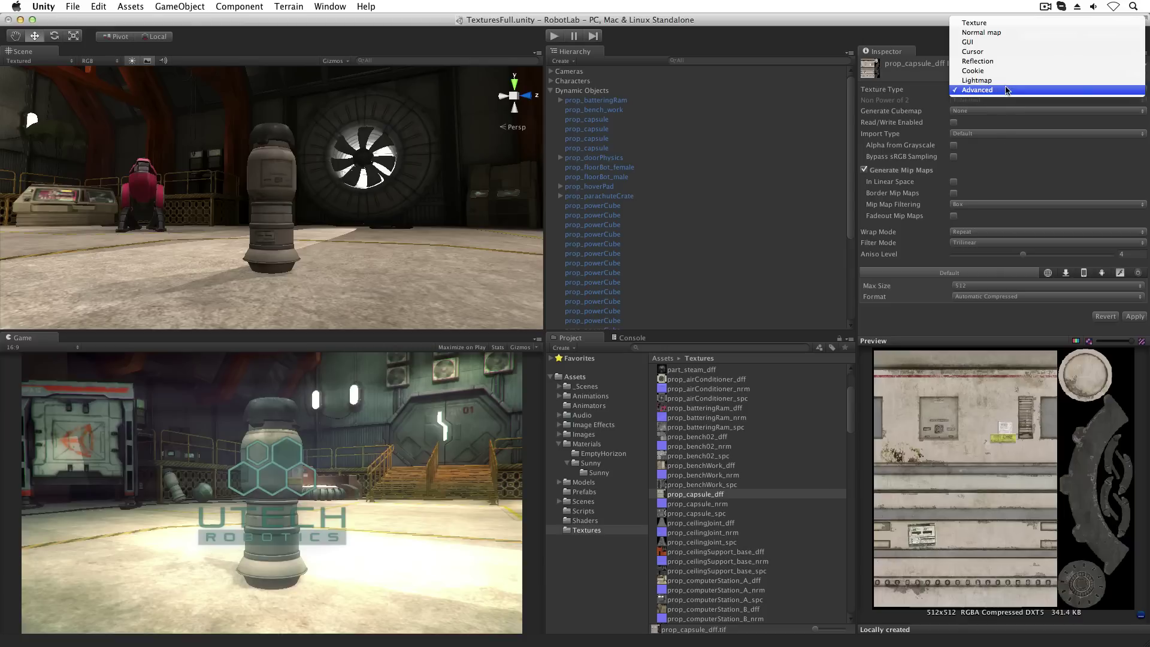
click(1002, 23)
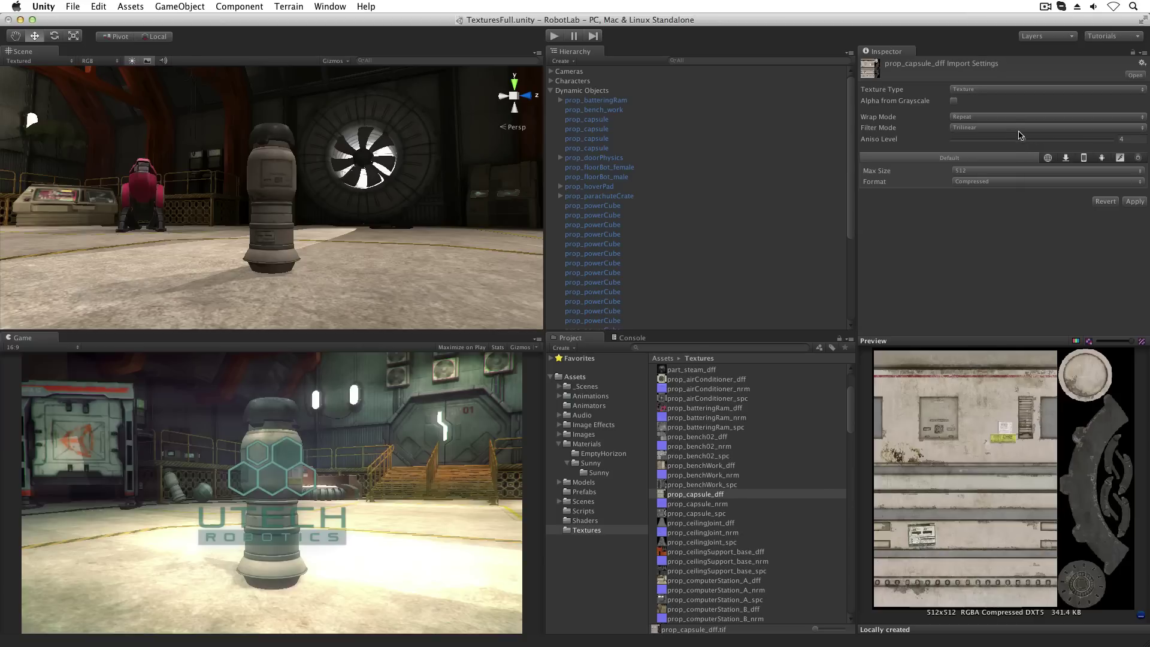
Toggle Alpha from Grayscale and apply, then set the wrap mode to Clamp
click(954, 101)
click(1135, 202)
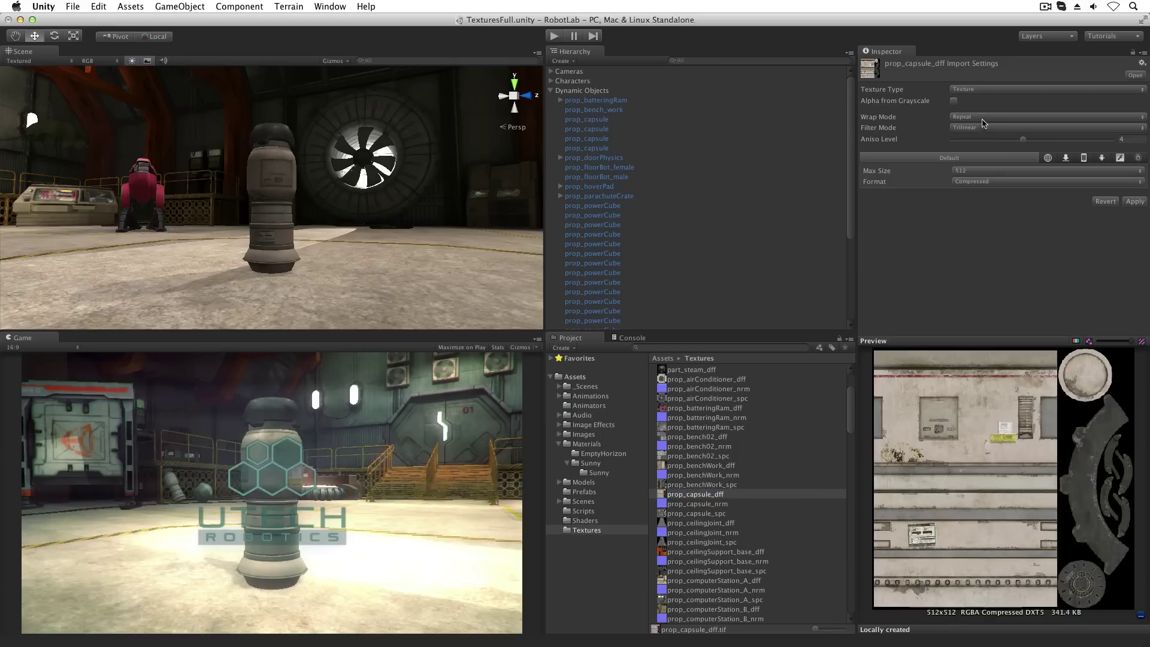
click(985, 117)
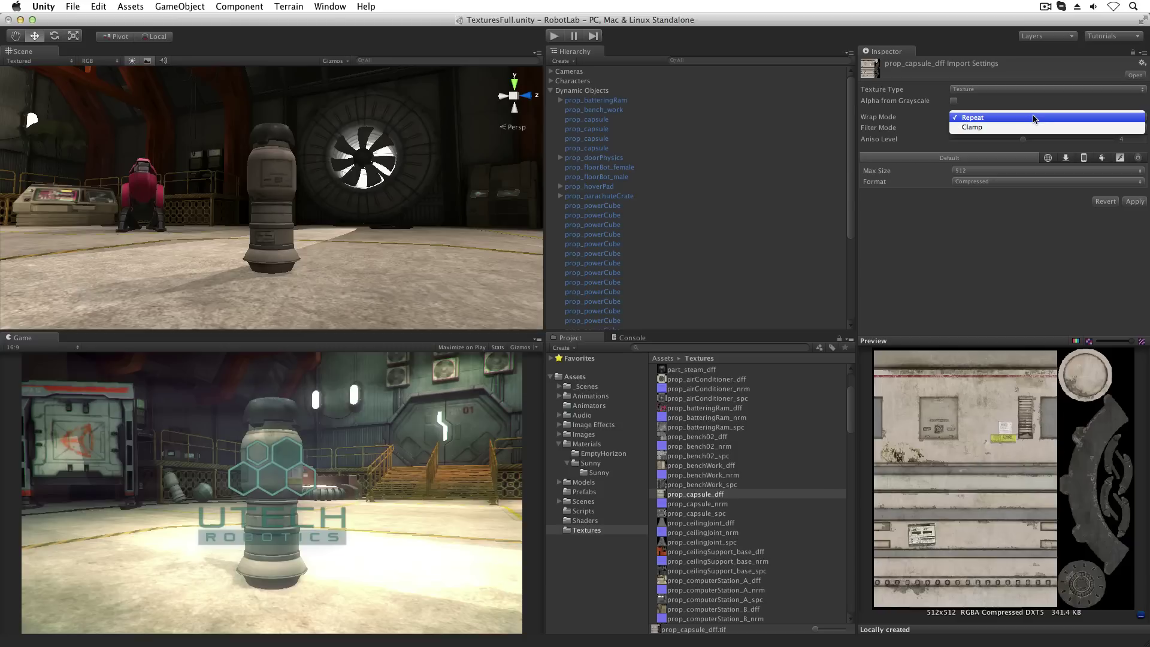
click(996, 127)
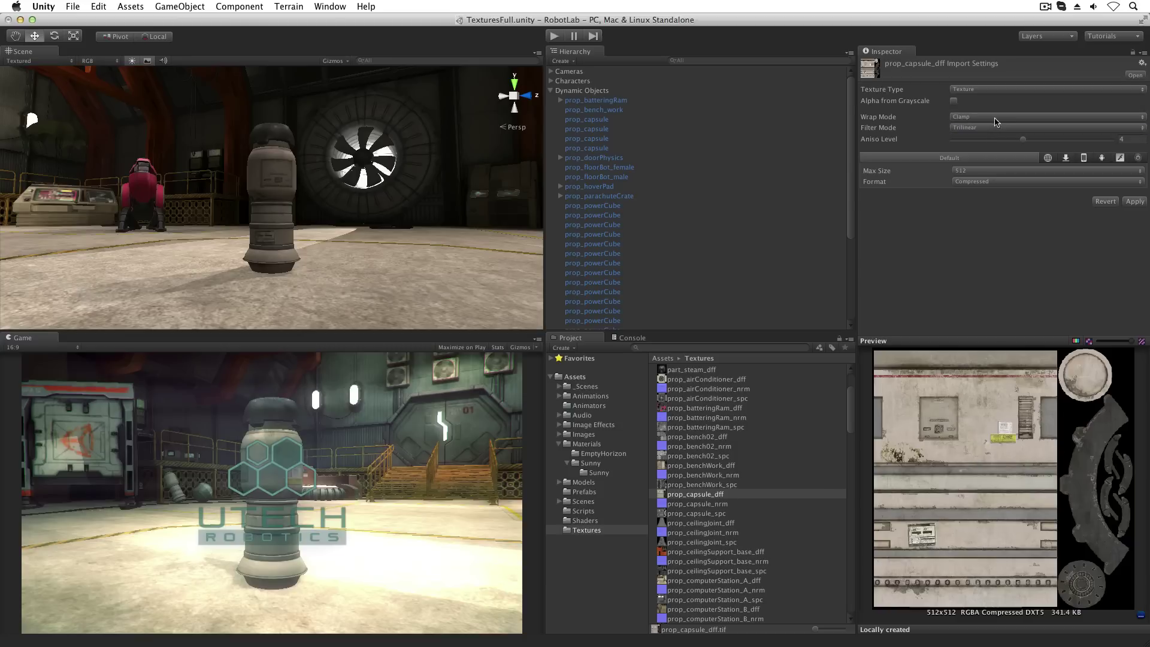
Set the wrap mode back to Repeat and keep Trilinear filtering
click(996, 117)
click(997, 108)
click(997, 127)
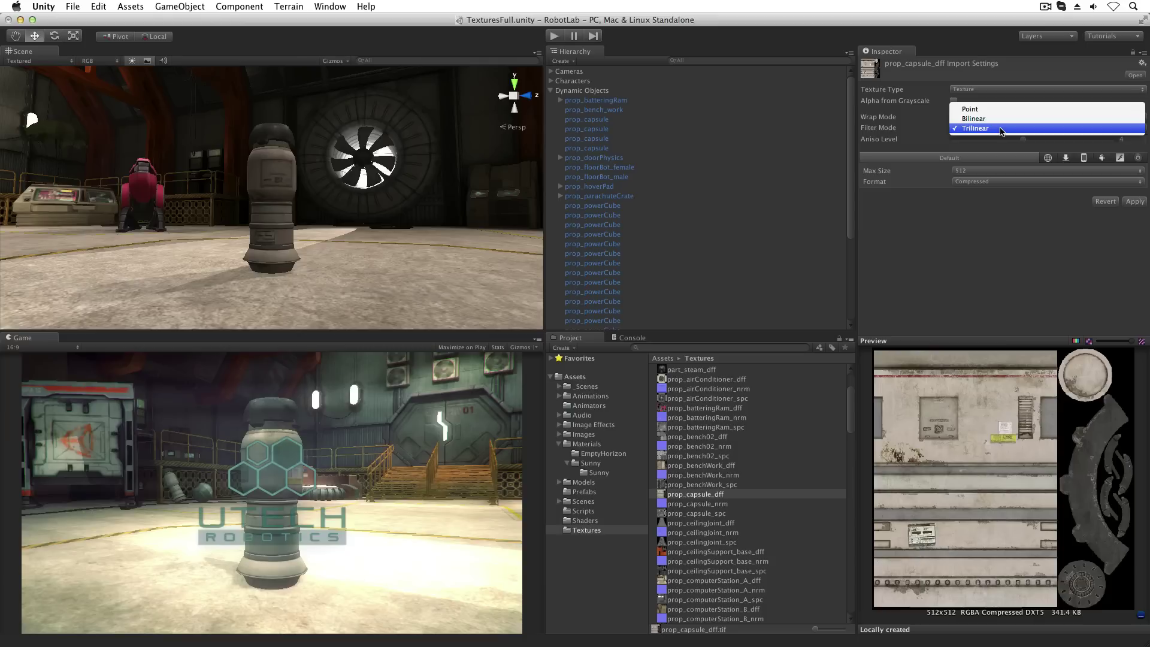
click(998, 130)
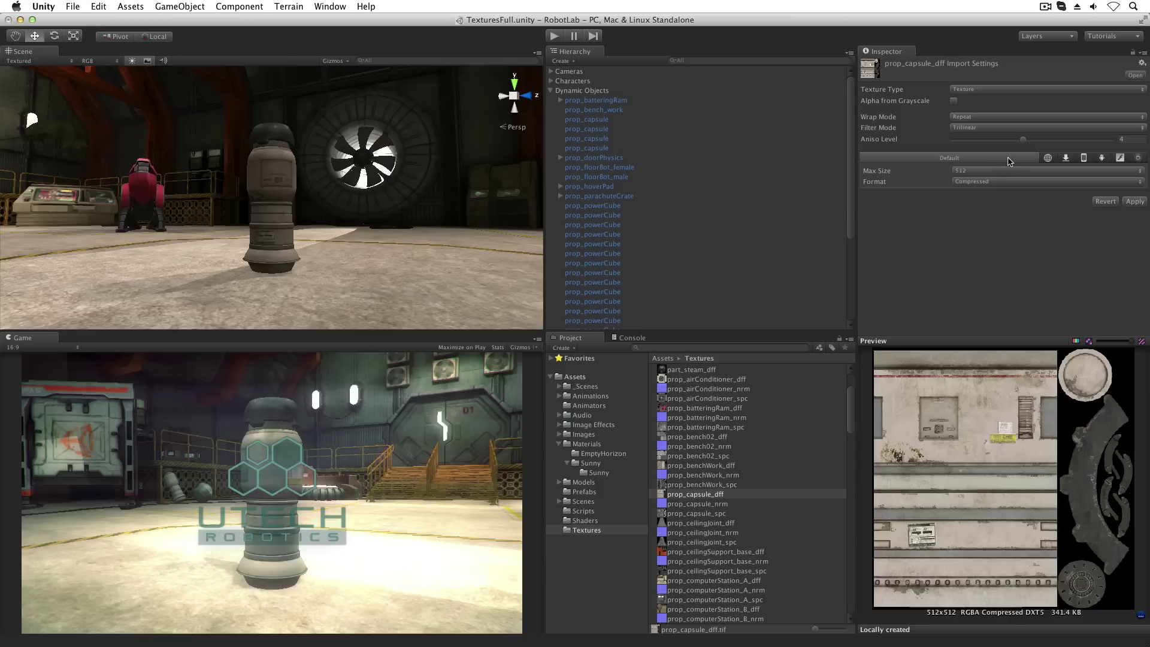
Check the Web, Standalone, iPhone and Android override tabs, then return to Default
click(1048, 158)
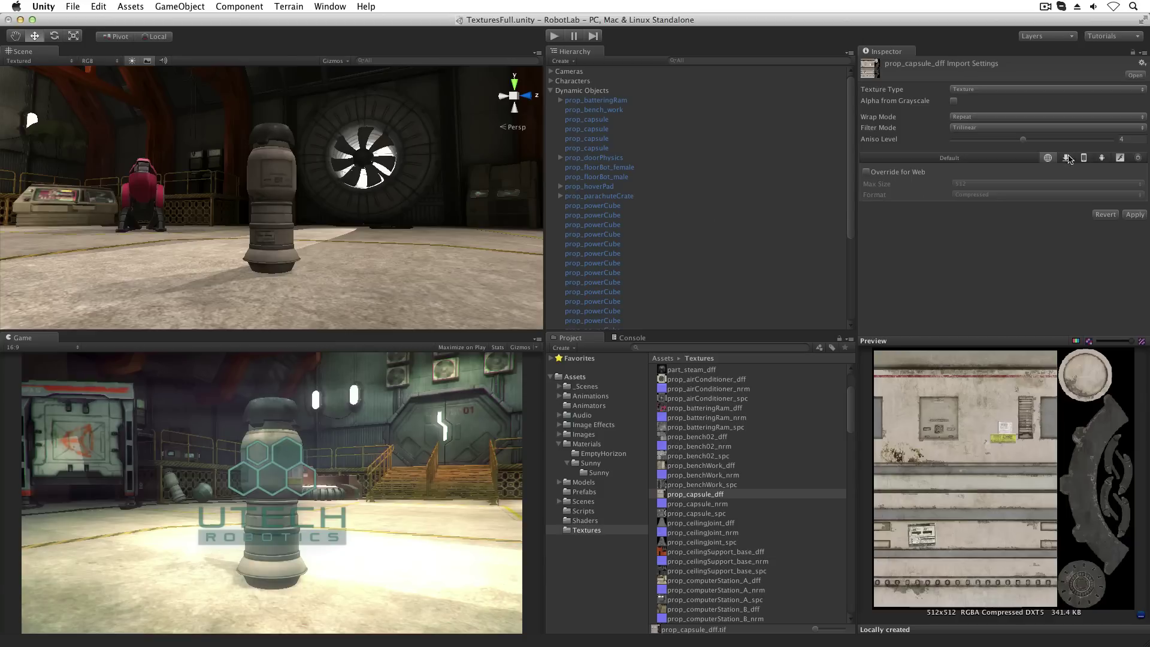
click(1065, 158)
click(1083, 158)
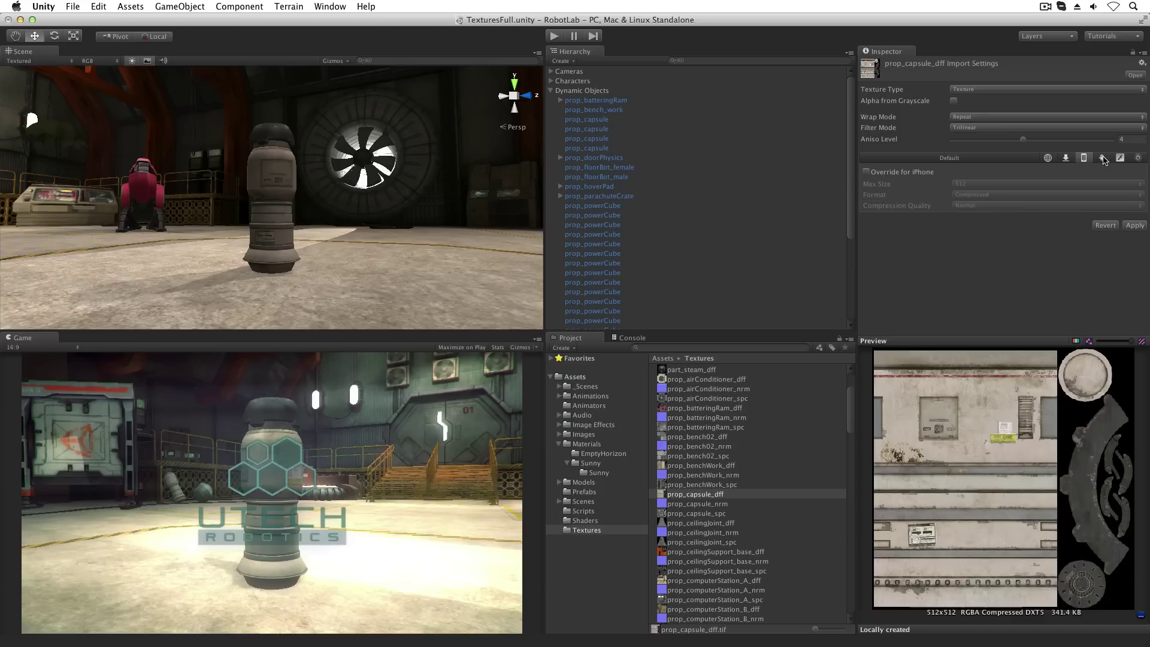
click(1101, 158)
click(1120, 158)
click(975, 158)
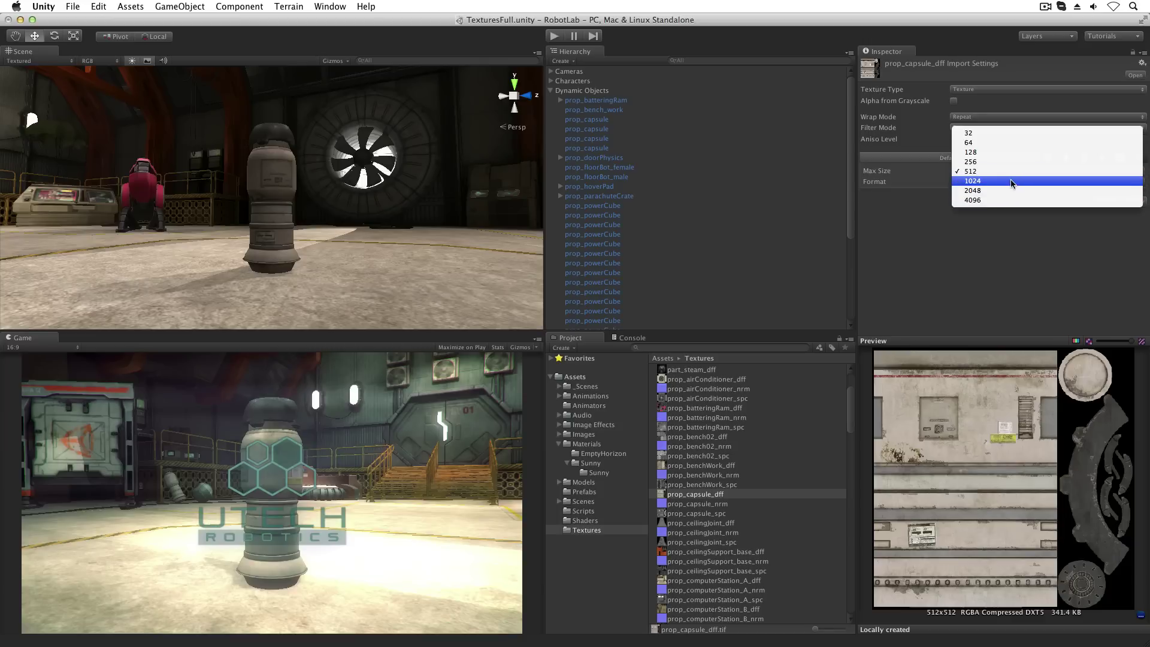
Try a 1024 max size, then set it back to 512
click(1010, 180)
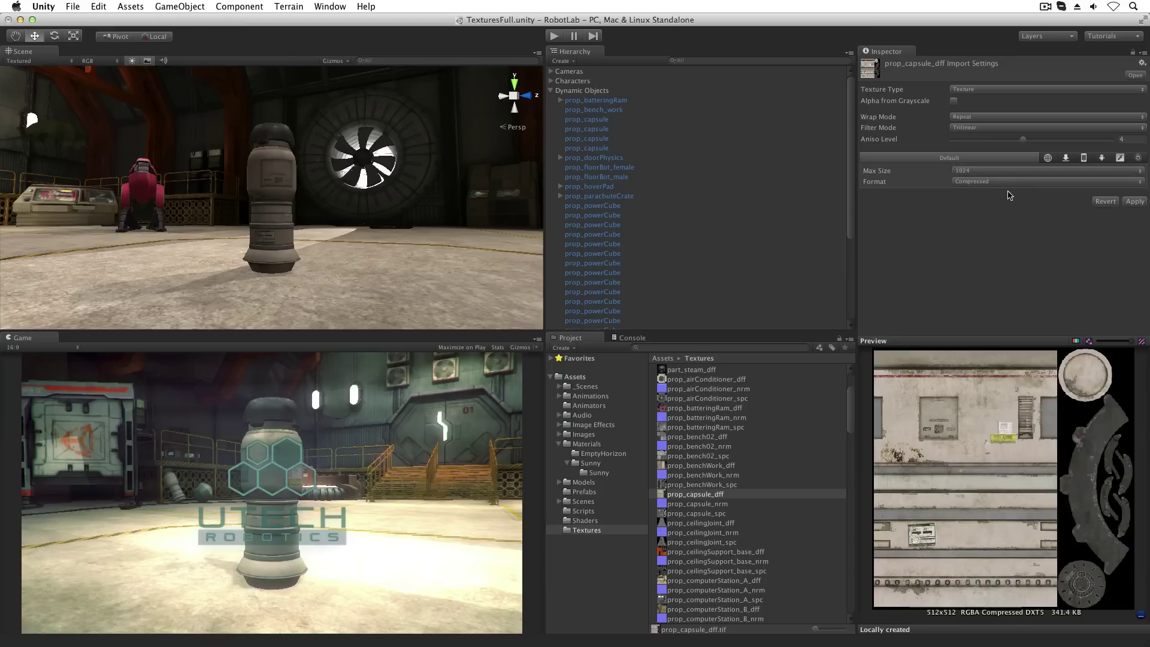
click(1001, 171)
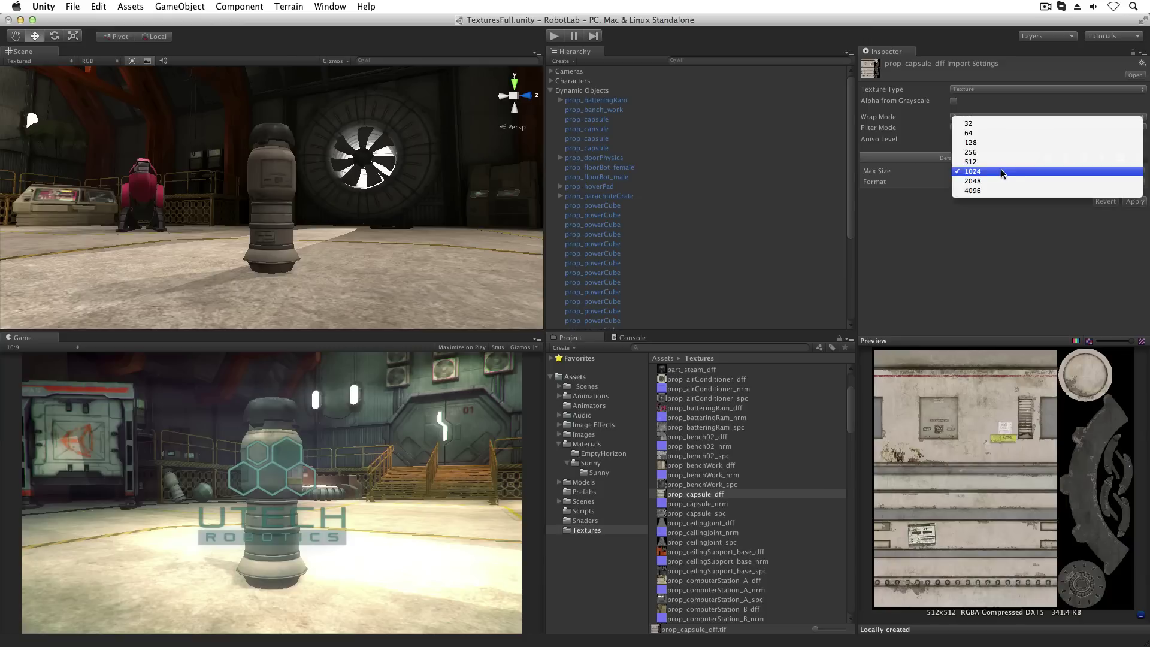
click(1002, 163)
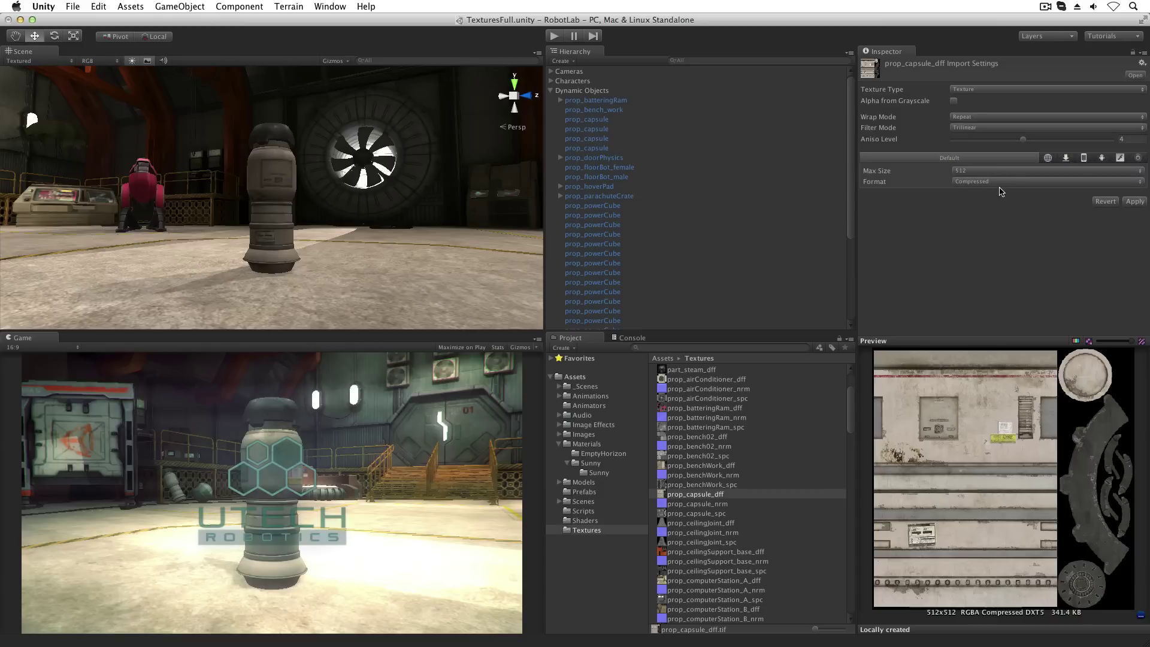
Reimport prop_capsule_dff at 64 max size, then restore 512 and reimport again
click(999, 170)
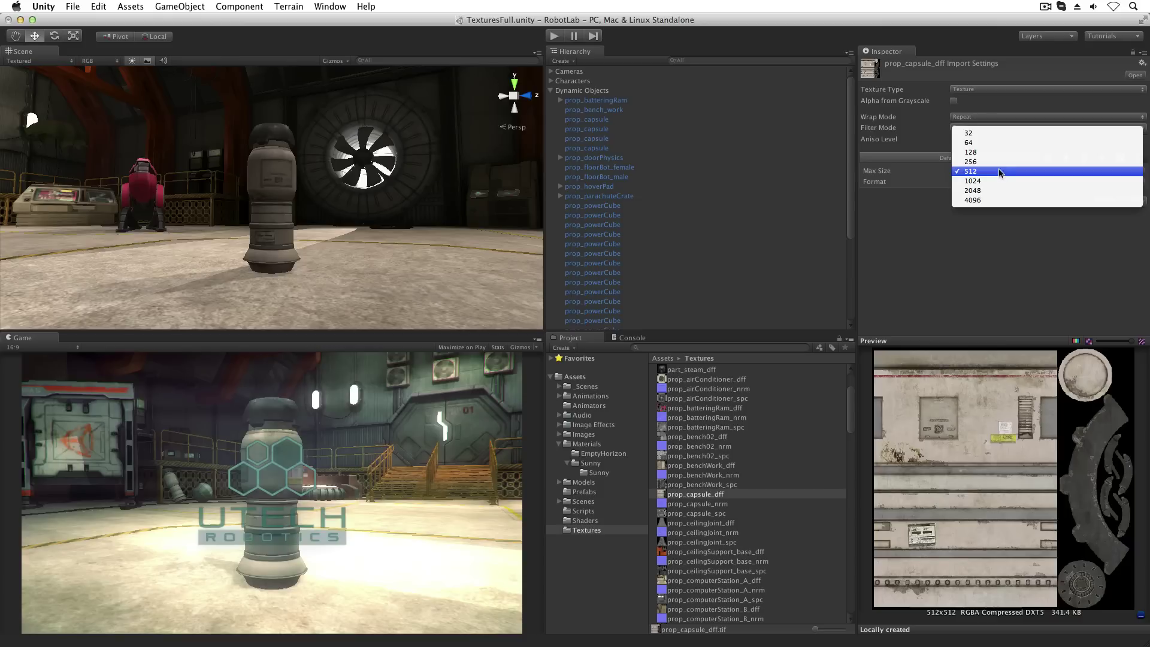
click(997, 142)
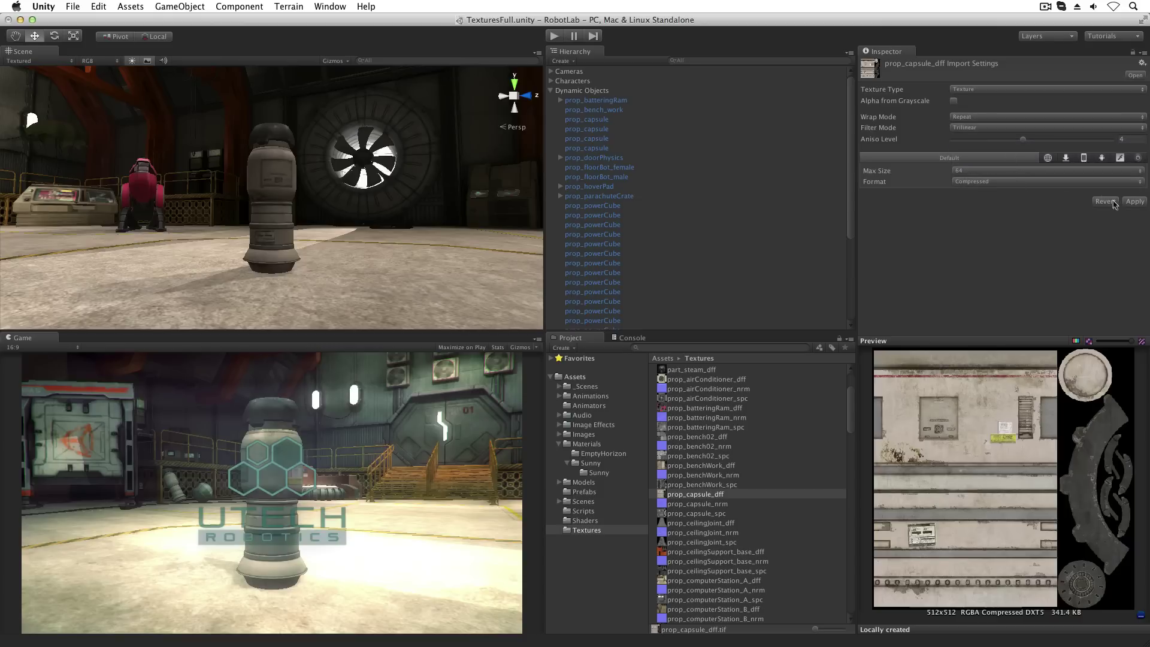
click(1130, 203)
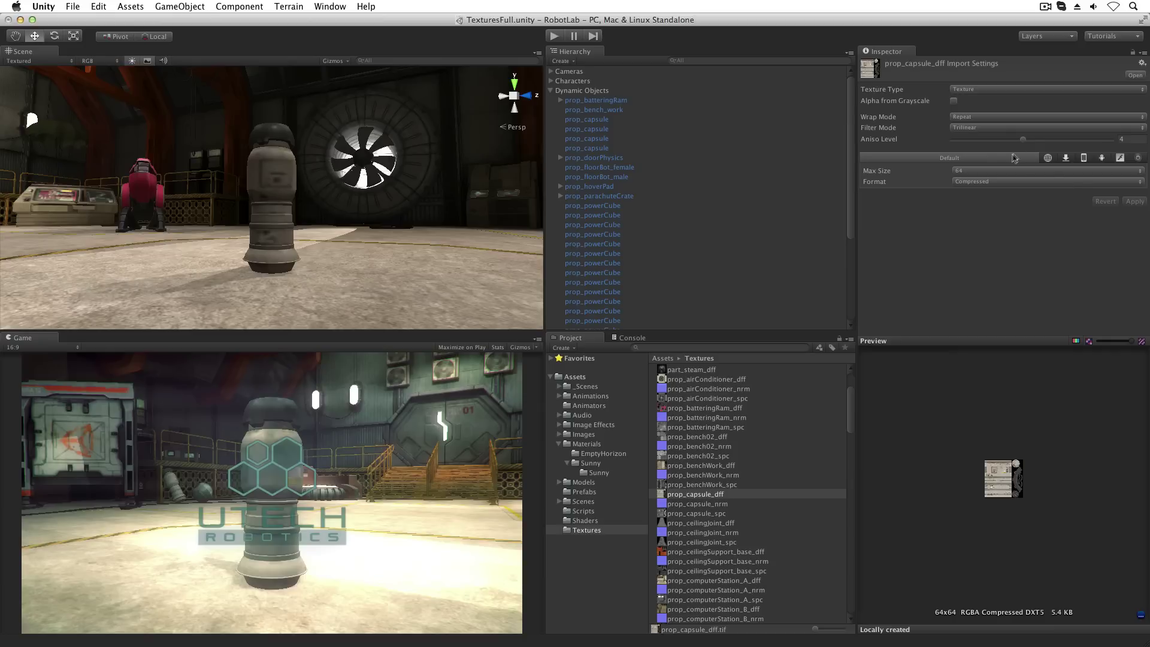
click(997, 171)
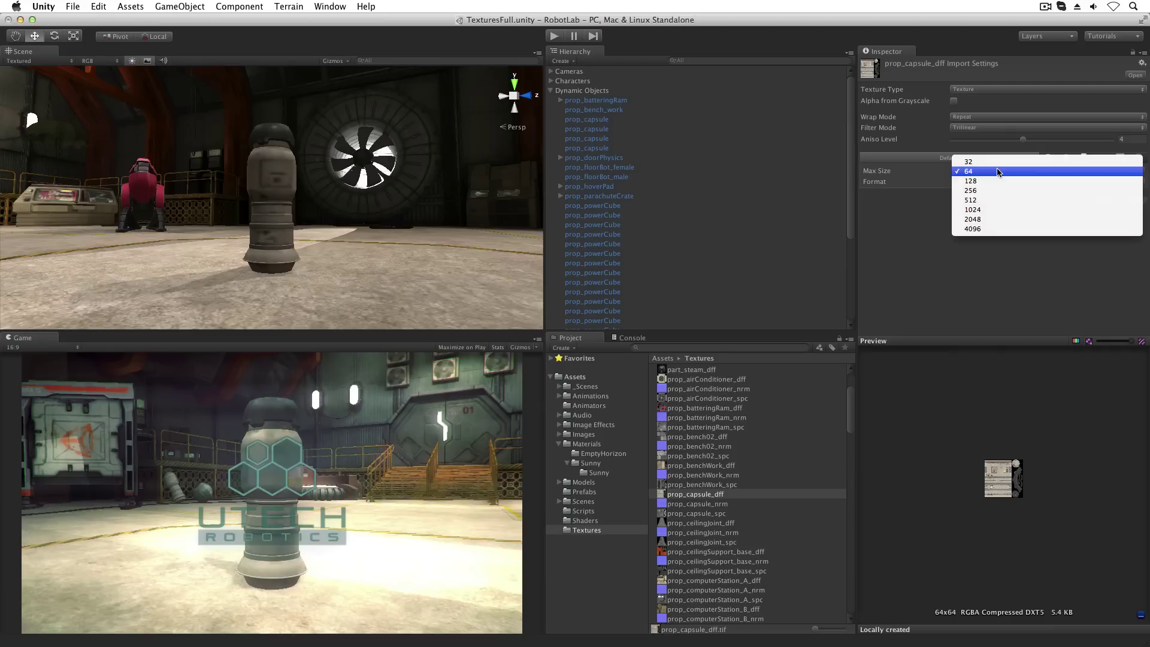
click(1003, 200)
click(1133, 203)
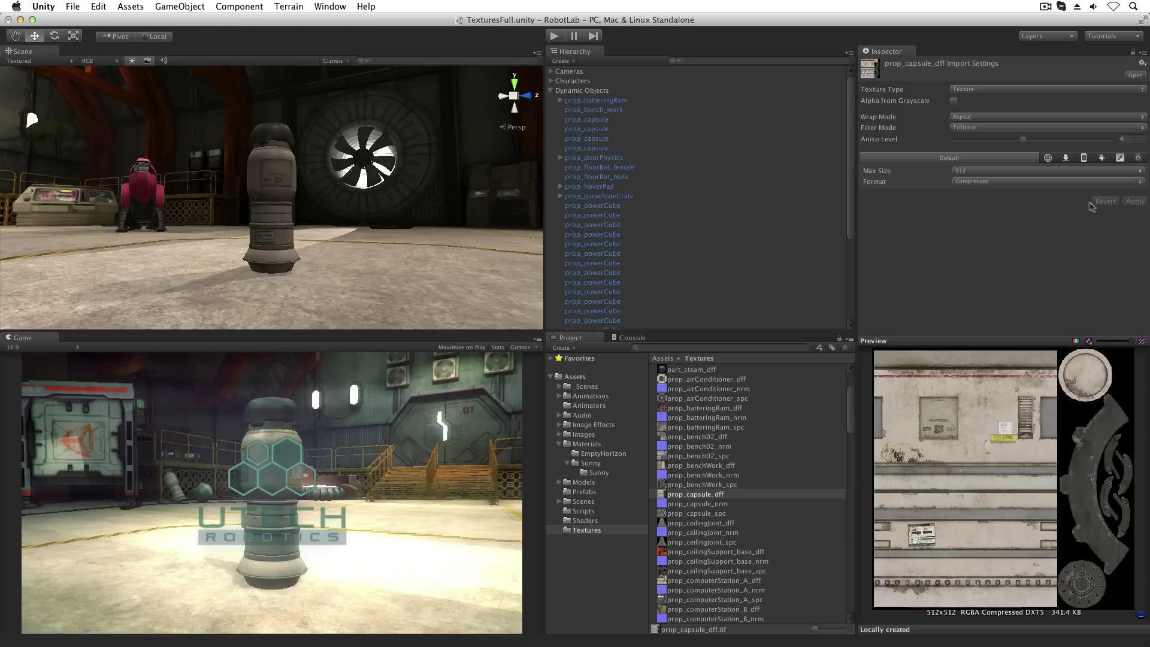
click(1050, 182)
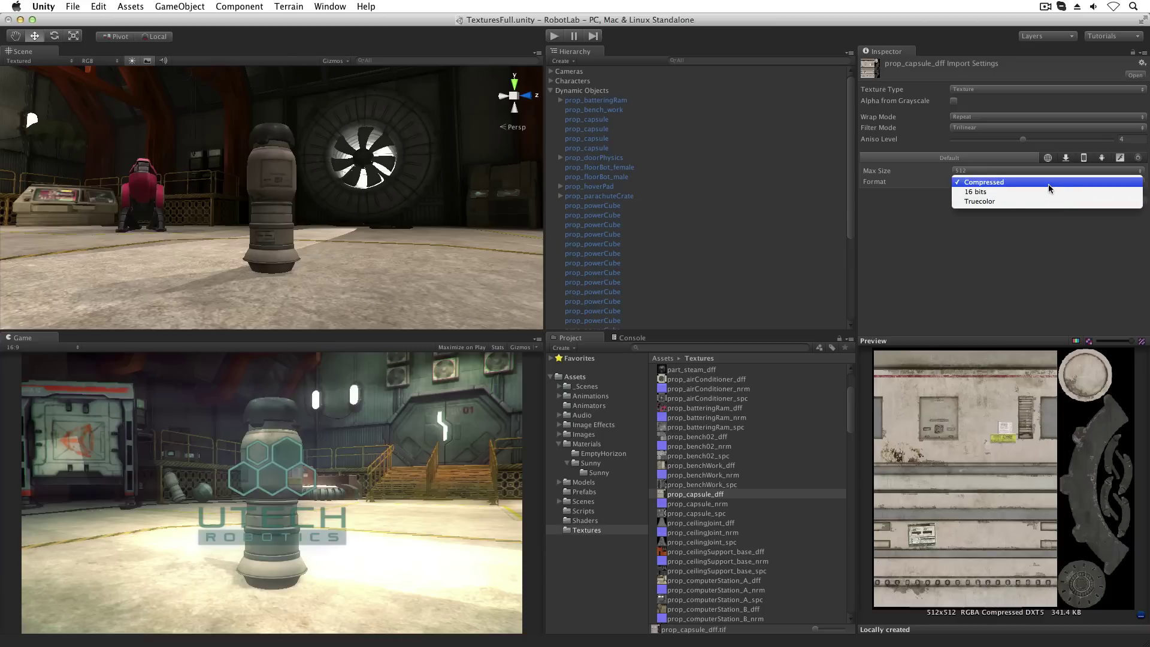
Reimport prop_capsule_dff as Truecolor, then as 16 bits (ARGB 16 bit, 0.7 MB)
click(1066, 204)
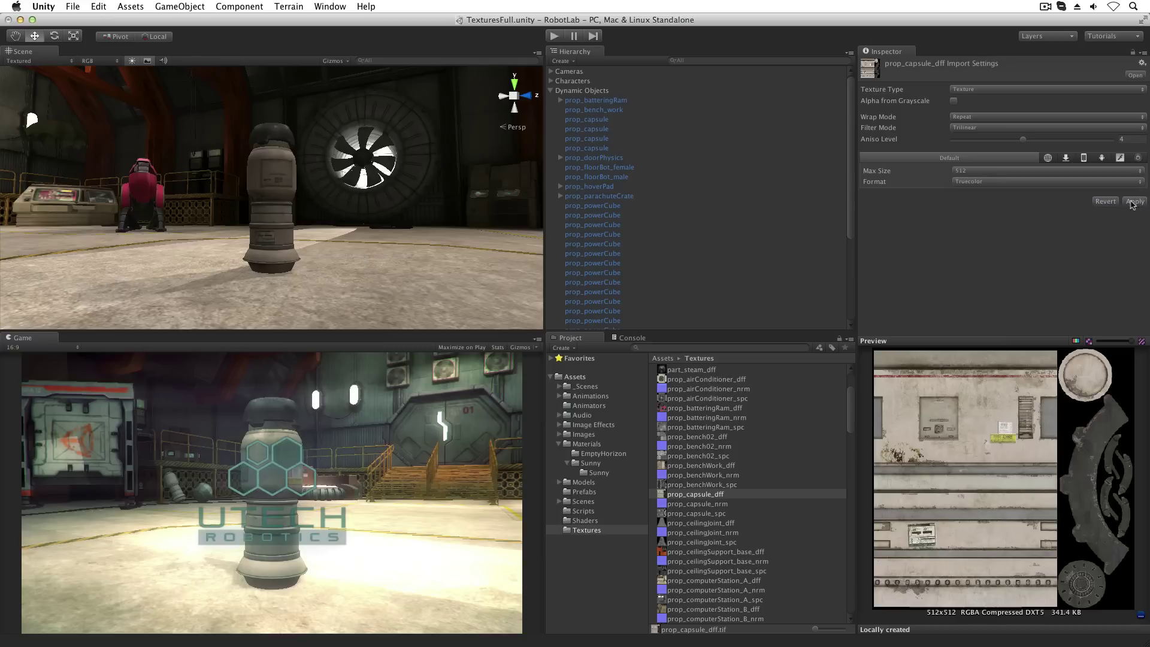
click(1132, 202)
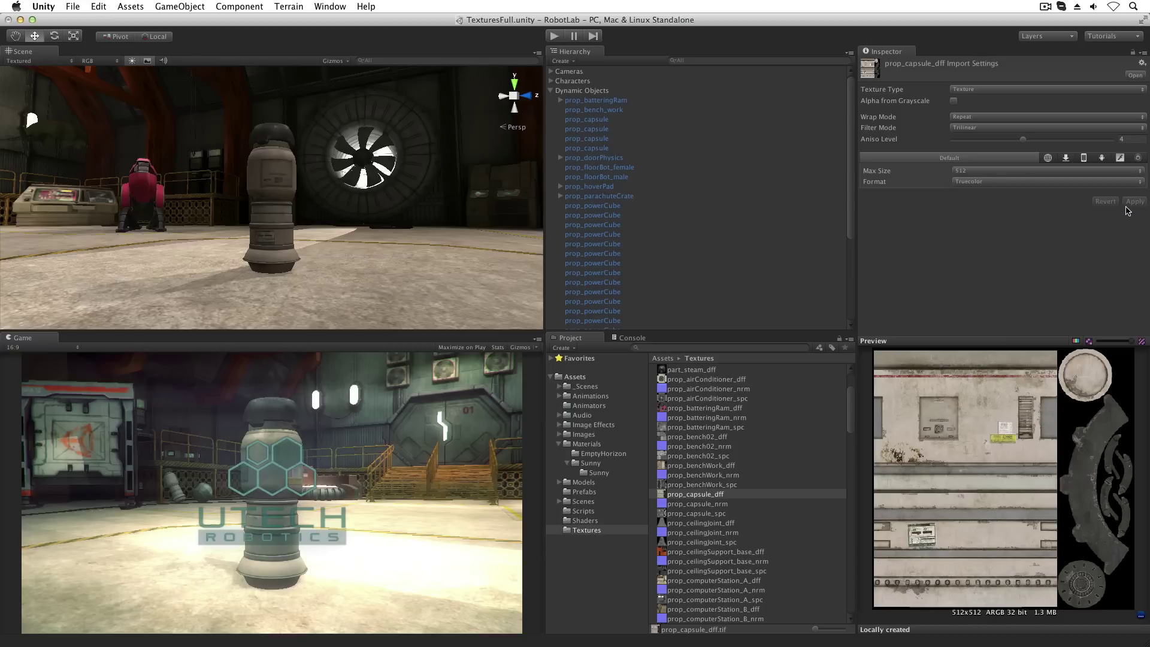
click(1051, 182)
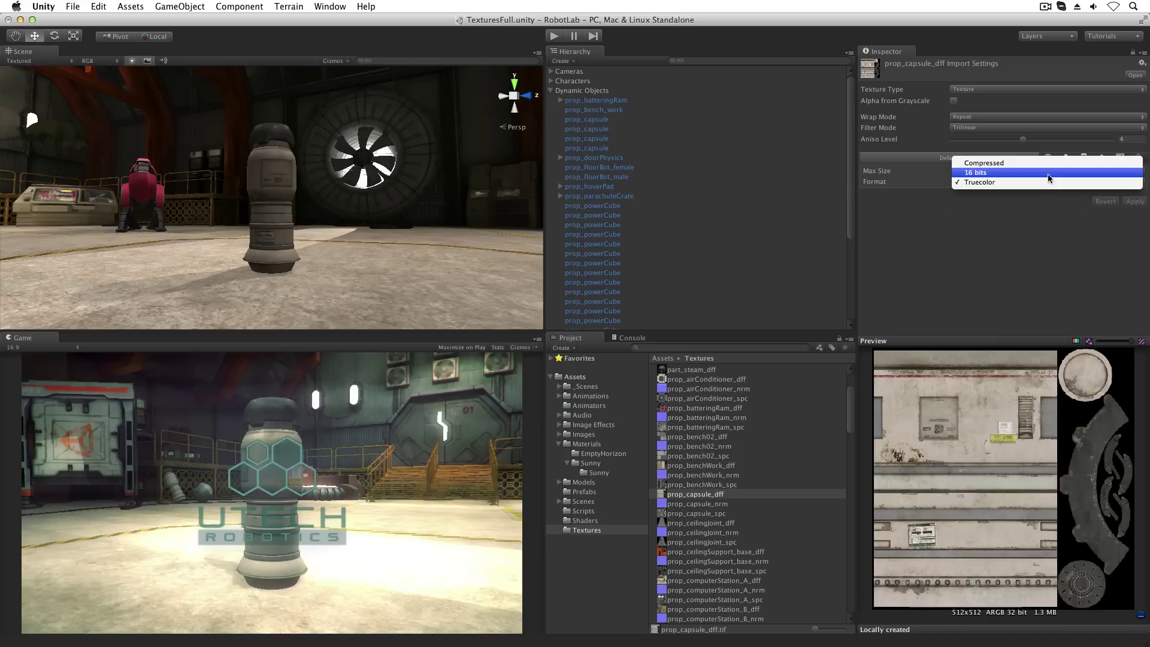
click(1047, 173)
click(1134, 202)
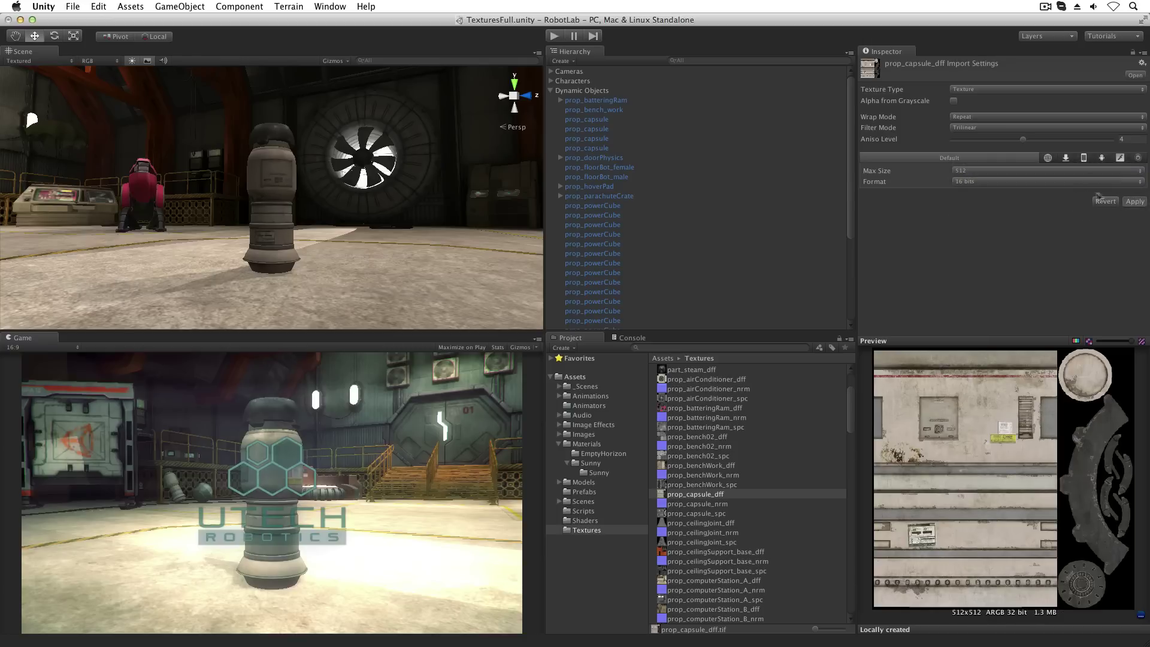
View Web settings, then toggle a Standalone override after checking its max size and format lists
click(1047, 158)
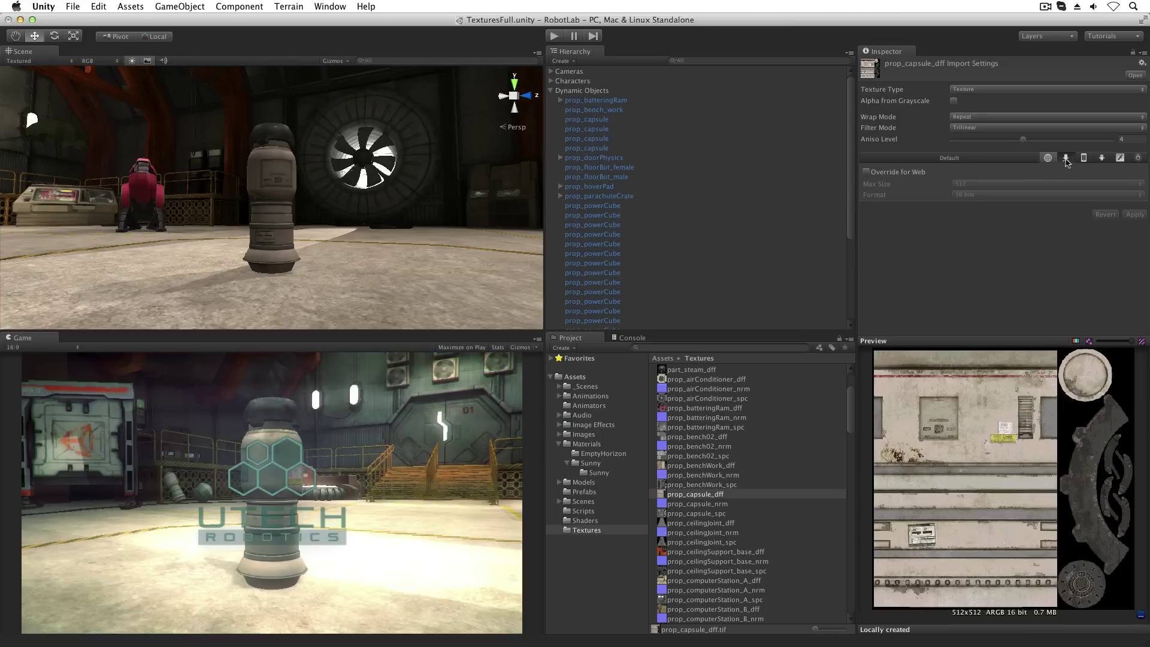
click(1066, 159)
click(866, 172)
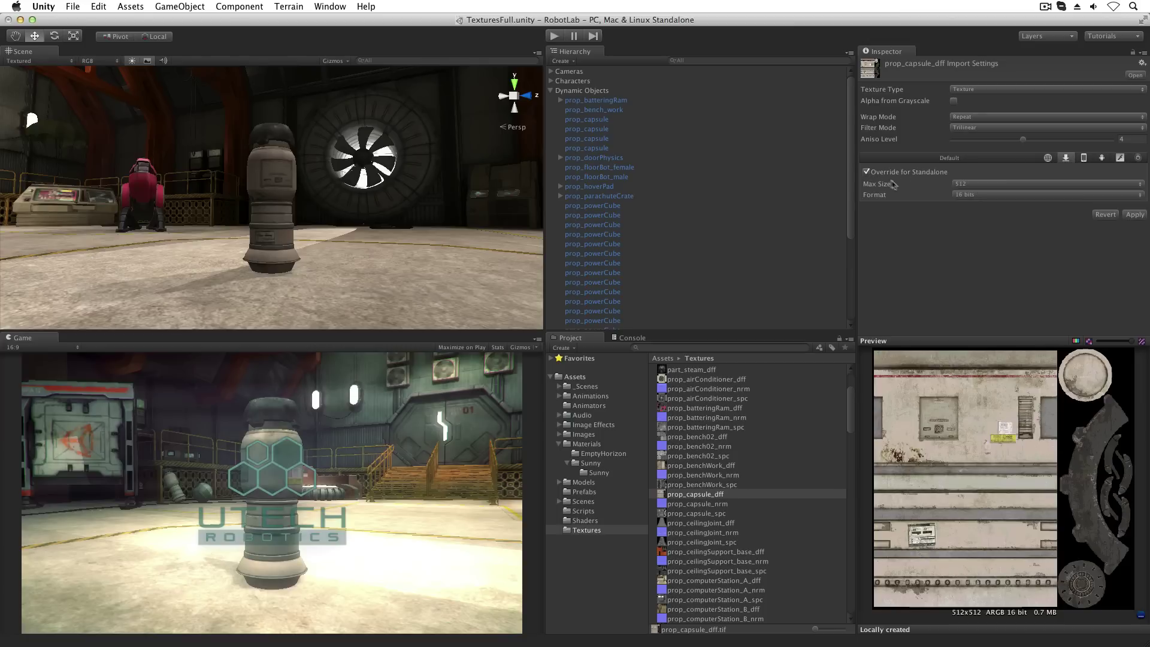
click(1007, 185)
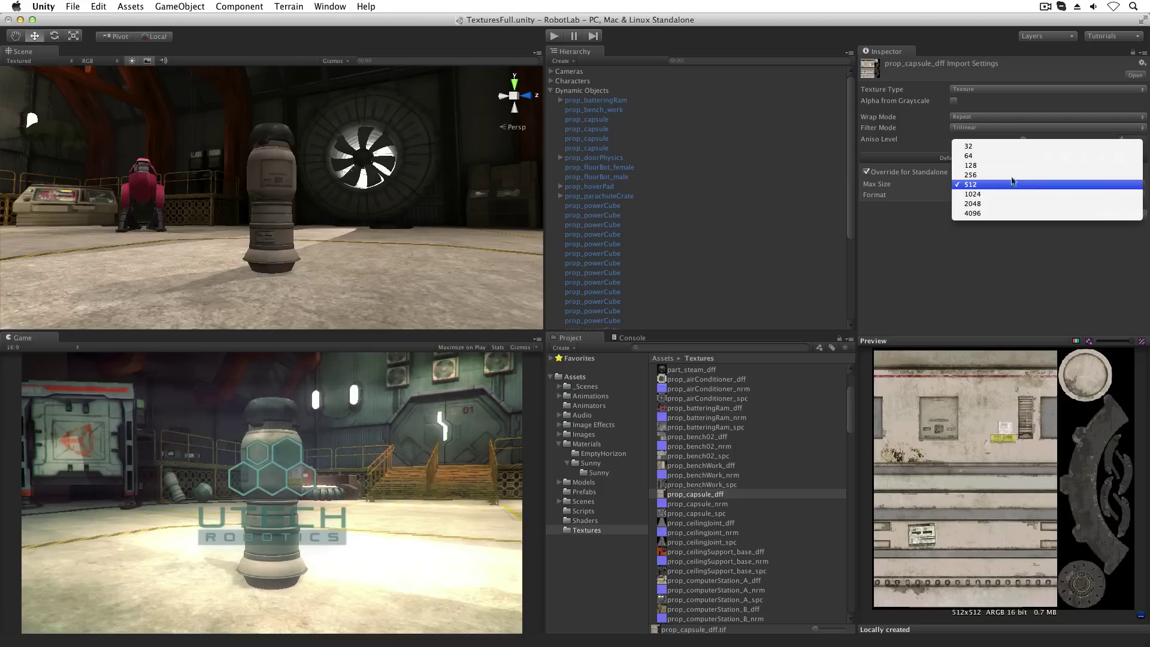
click(986, 239)
click(1011, 196)
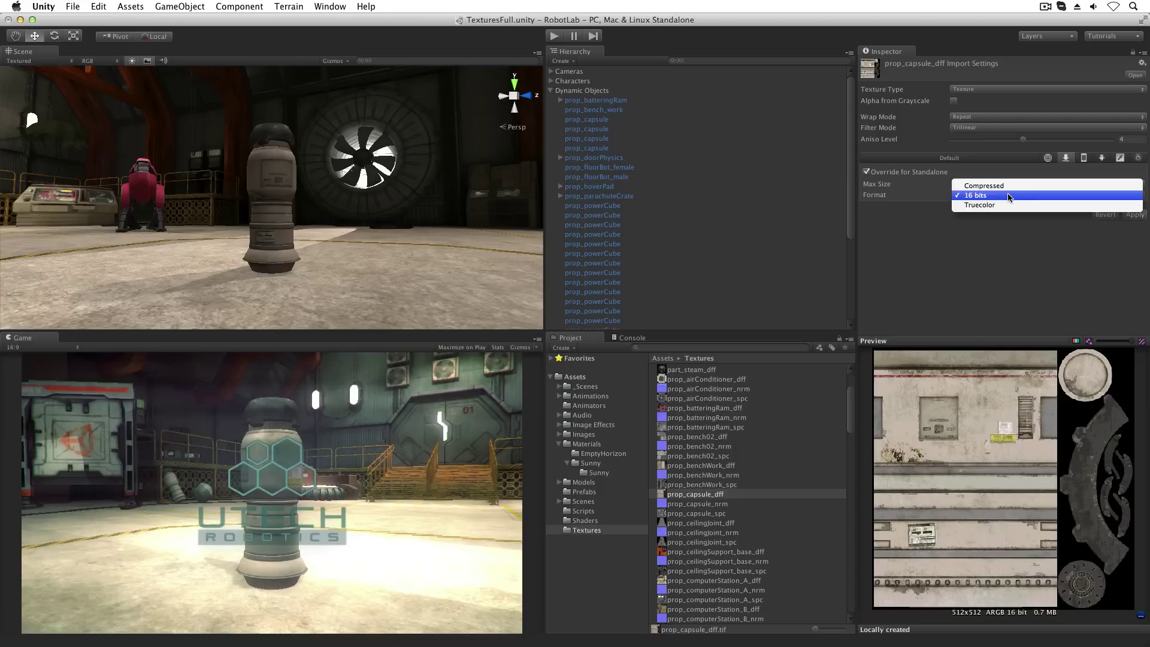
click(937, 219)
click(866, 173)
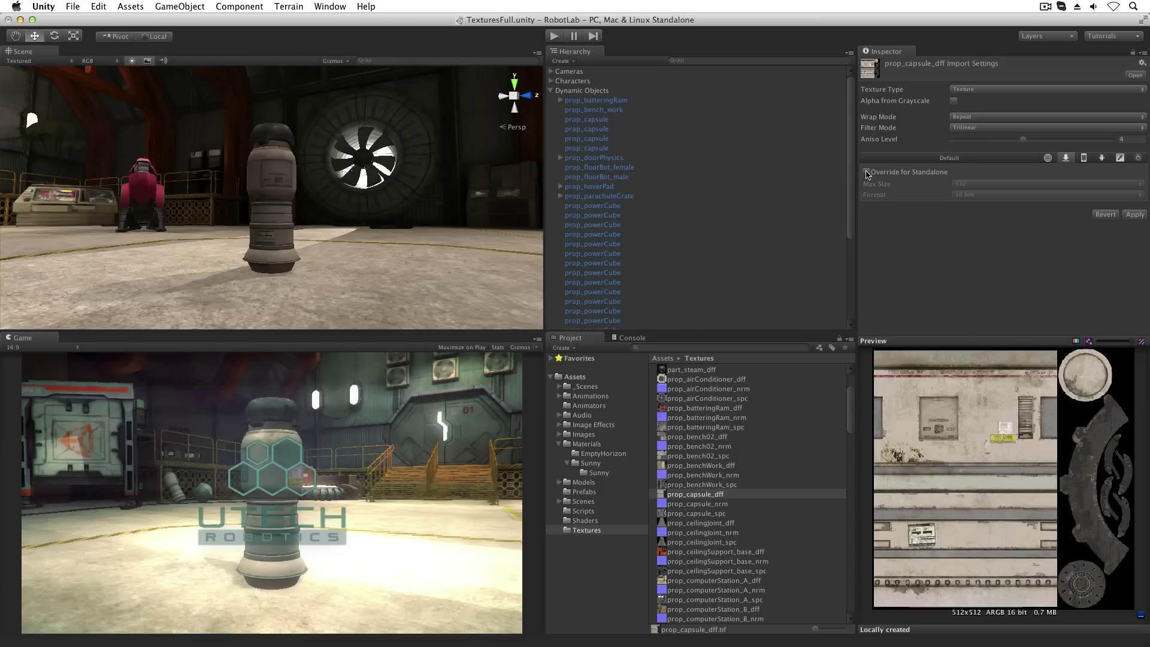
Enable an iPhone override, review its max size and format options, then turn it off
click(1083, 160)
click(867, 172)
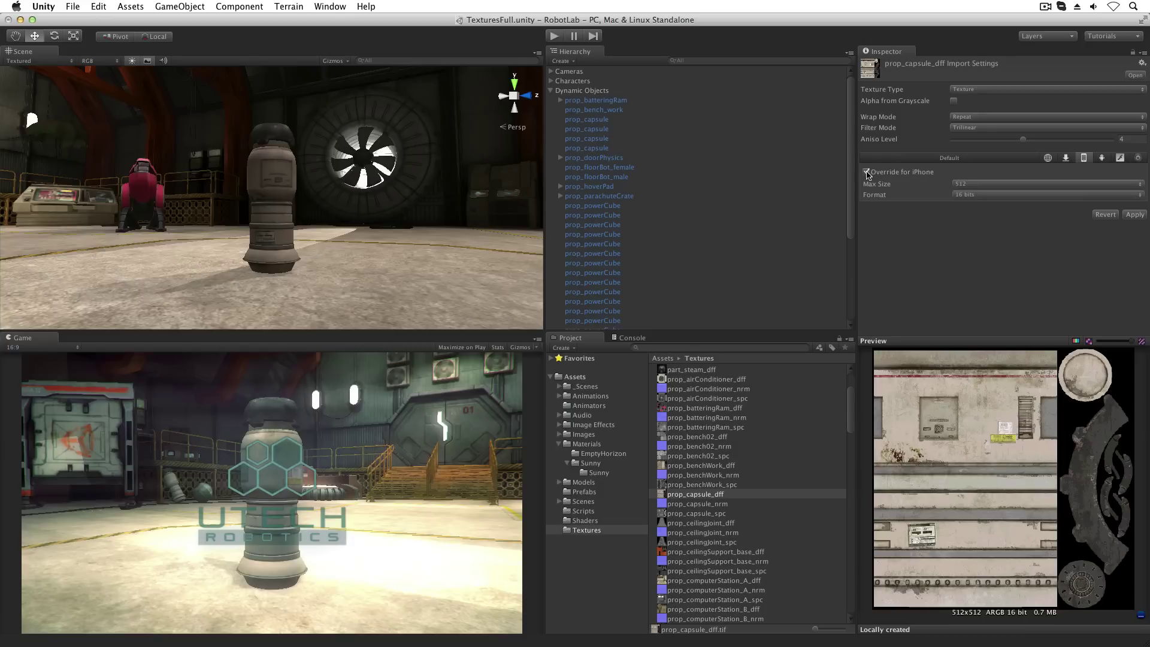
click(979, 185)
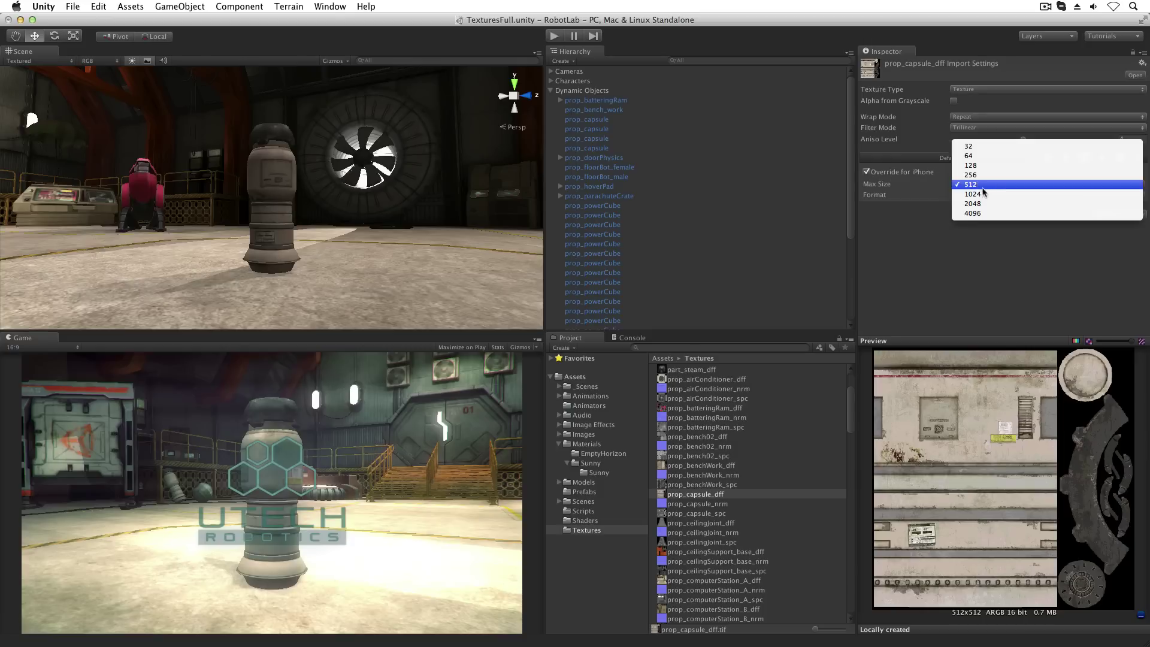
click(914, 211)
click(989, 196)
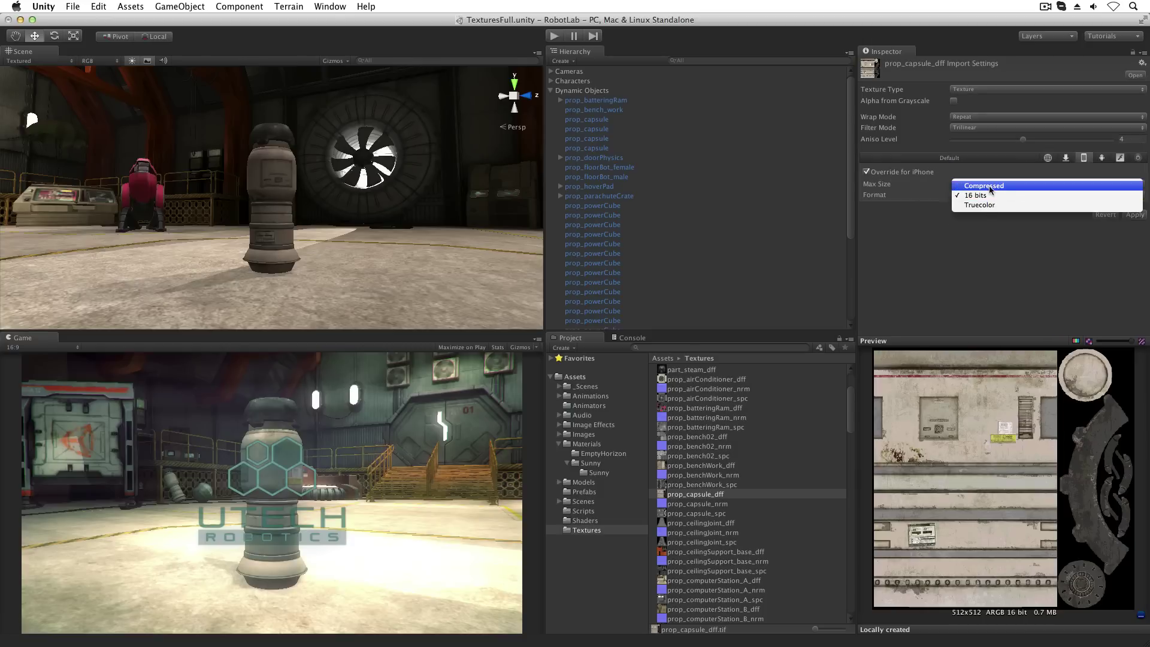
click(914, 191)
click(866, 172)
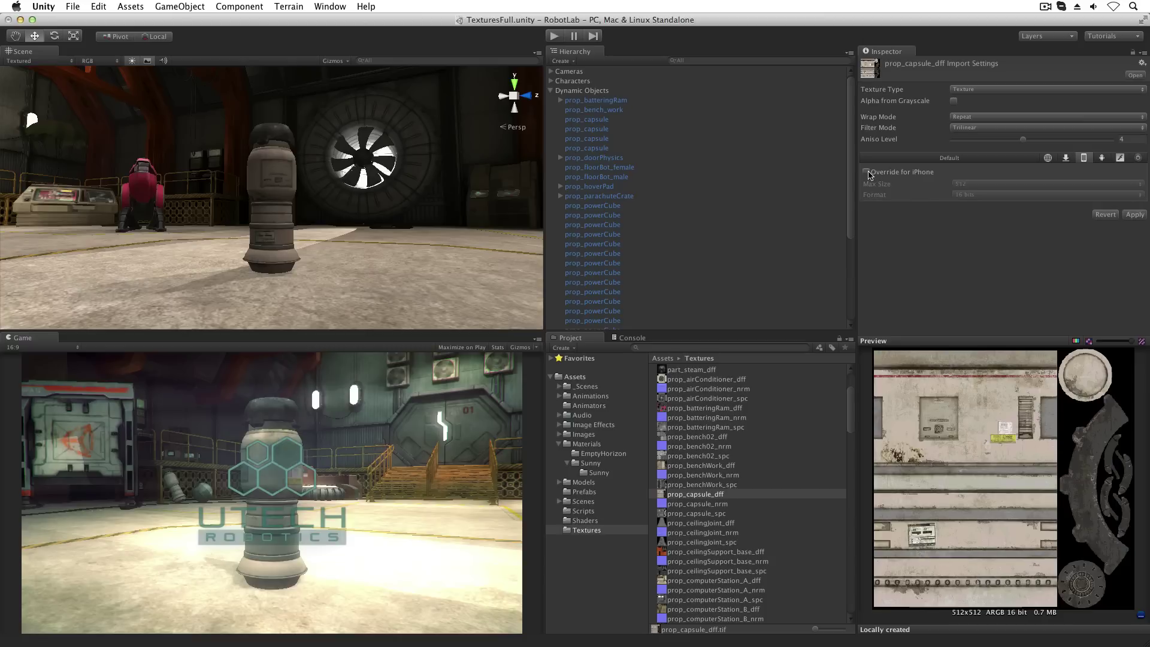
Enable an Android override and check its format list, leaving 16 bits
click(1102, 158)
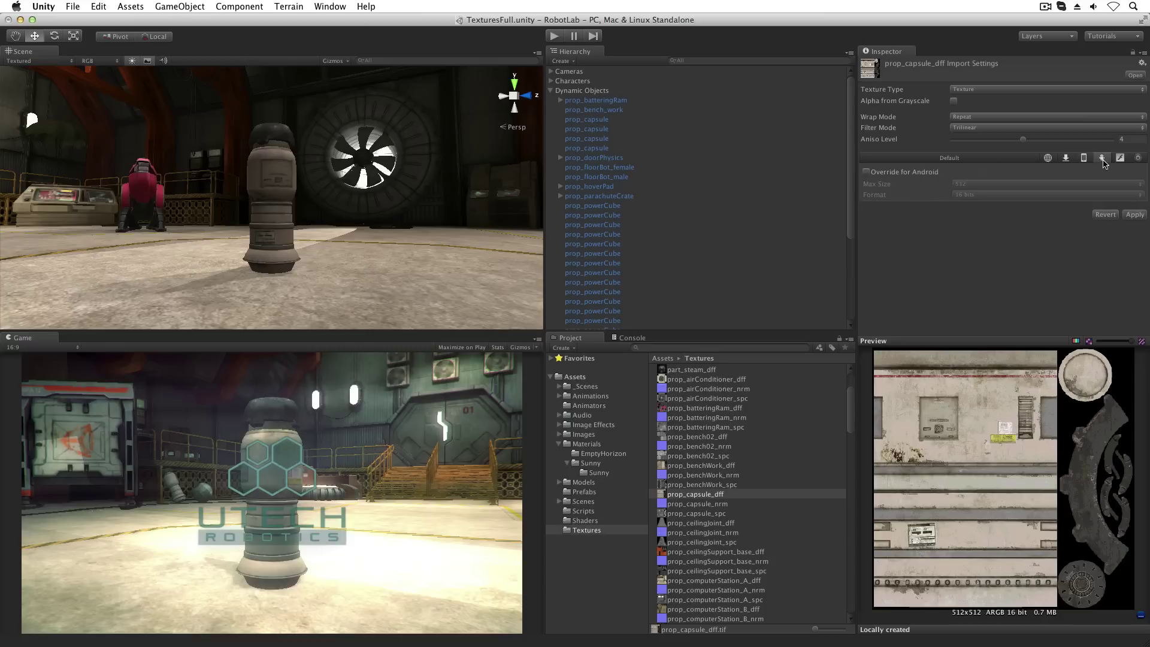
click(866, 173)
click(979, 195)
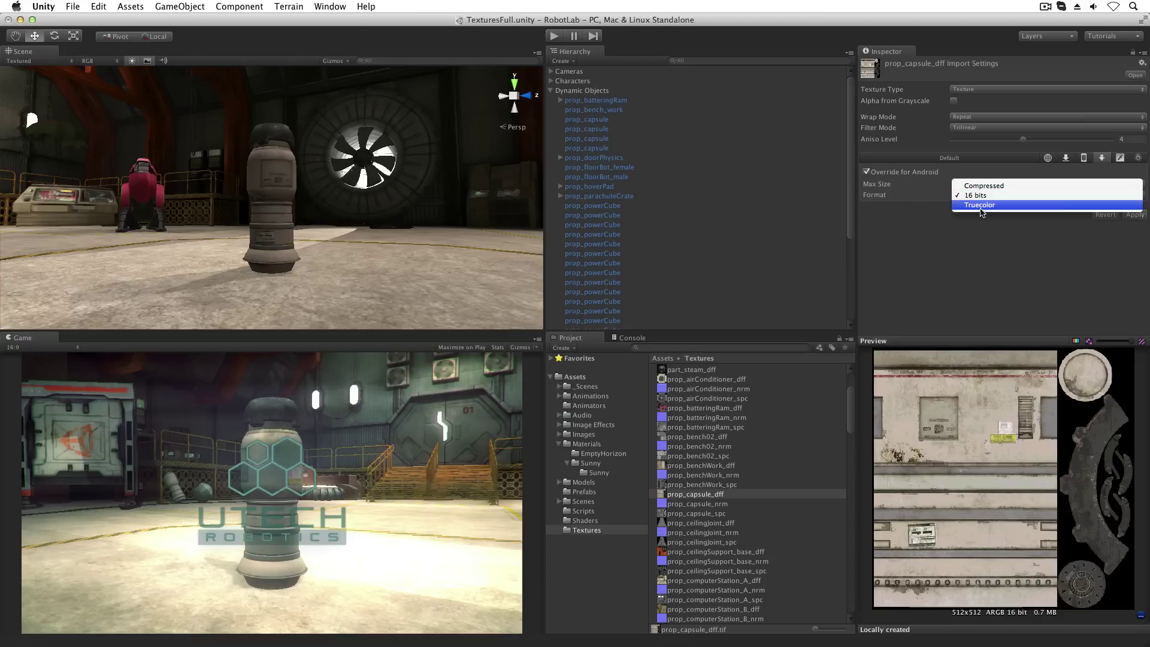
click(1070, 176)
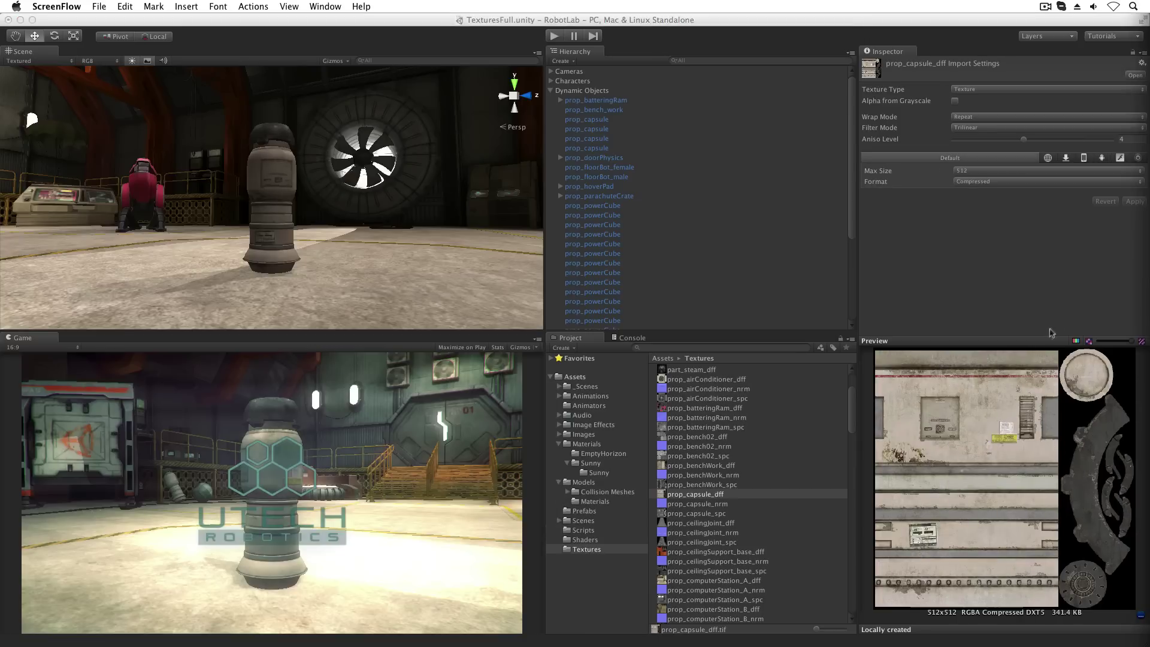
Widen the preview pane and reimport prop_capsule_dff at Max Size 128 (21.4 KB)
drag(1049, 339, 1125, 334)
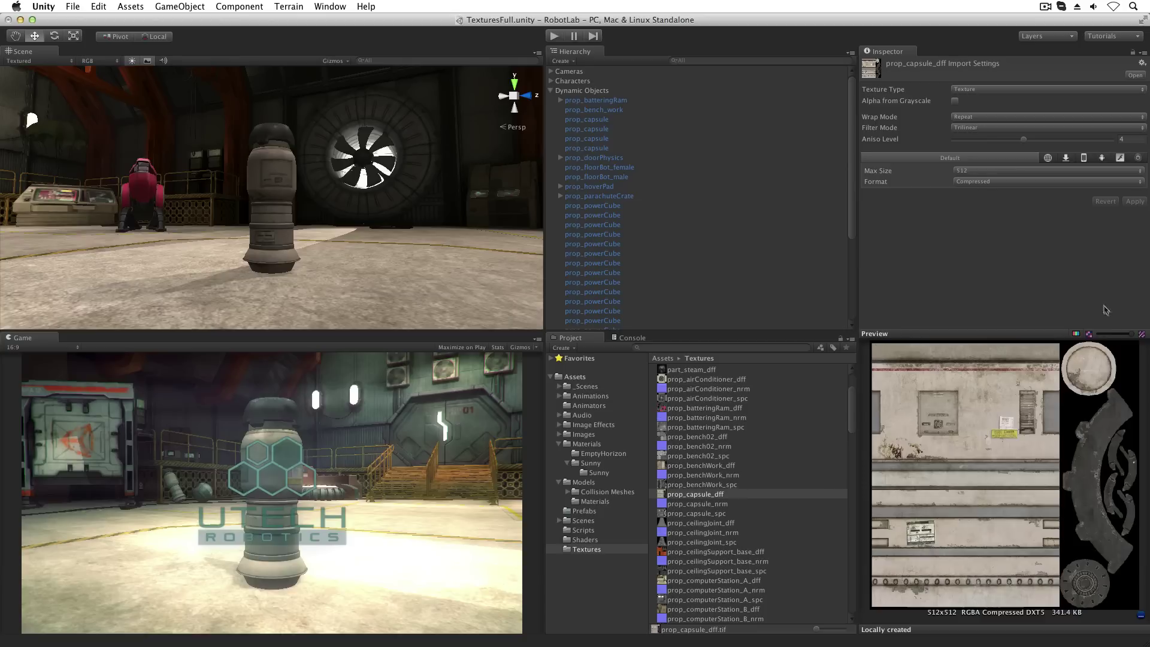
click(992, 170)
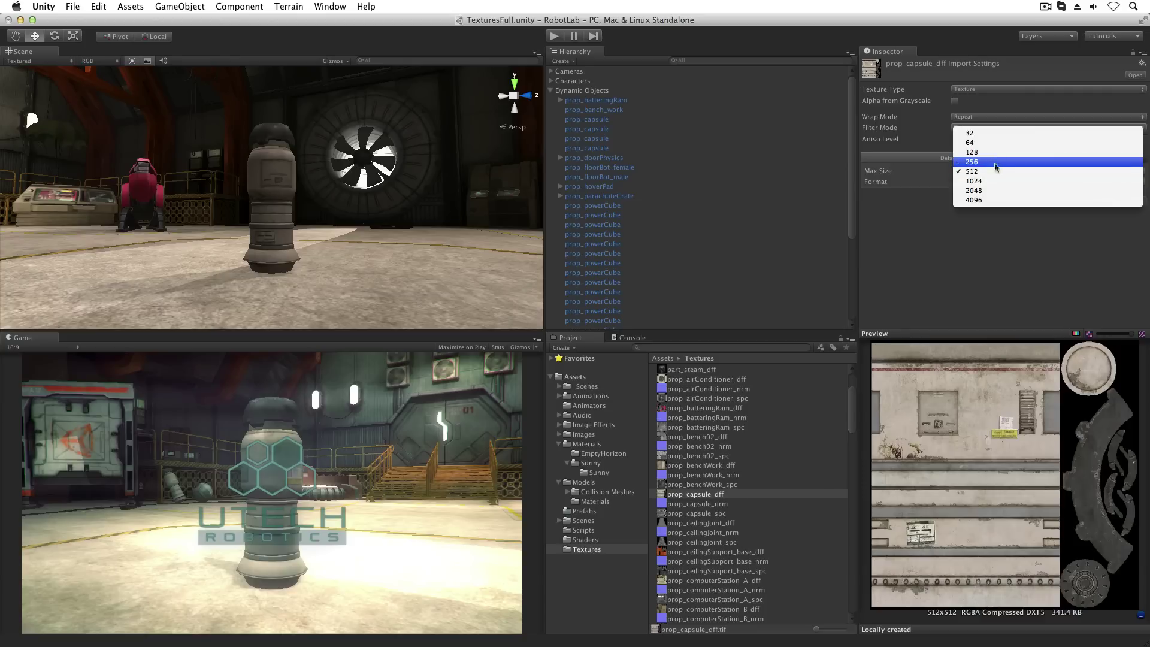
click(996, 152)
click(1134, 201)
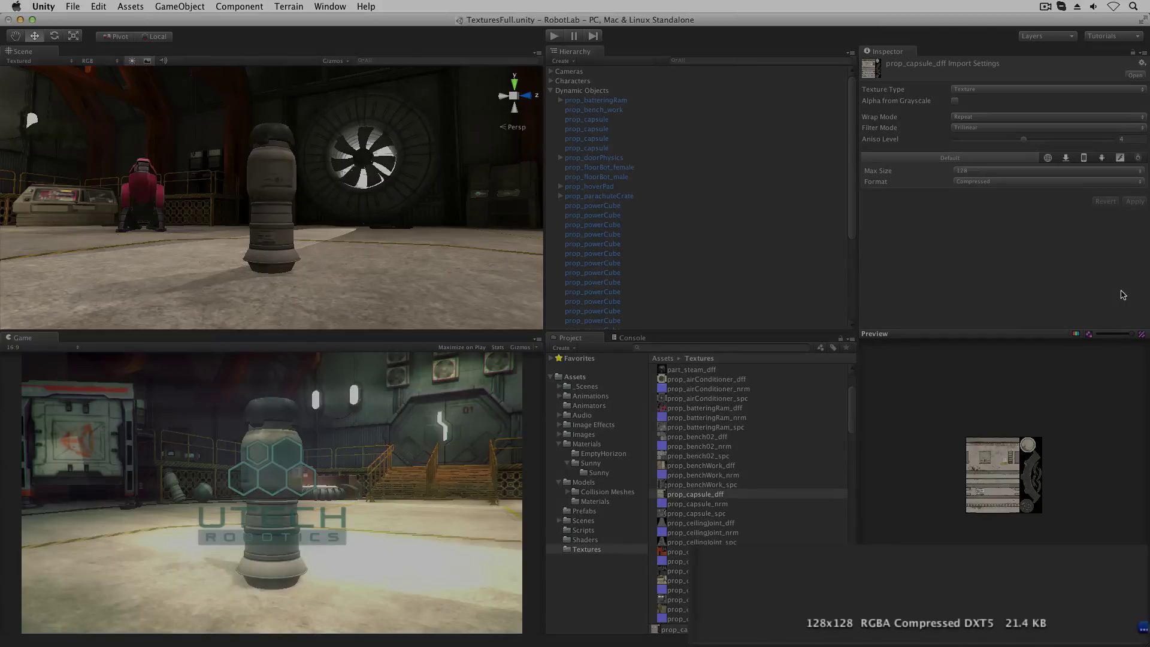
Reimport the texture at Max Size 1024, previewing 1024x1024 Compressed DXT5 at 1.3 MB
click(1051, 171)
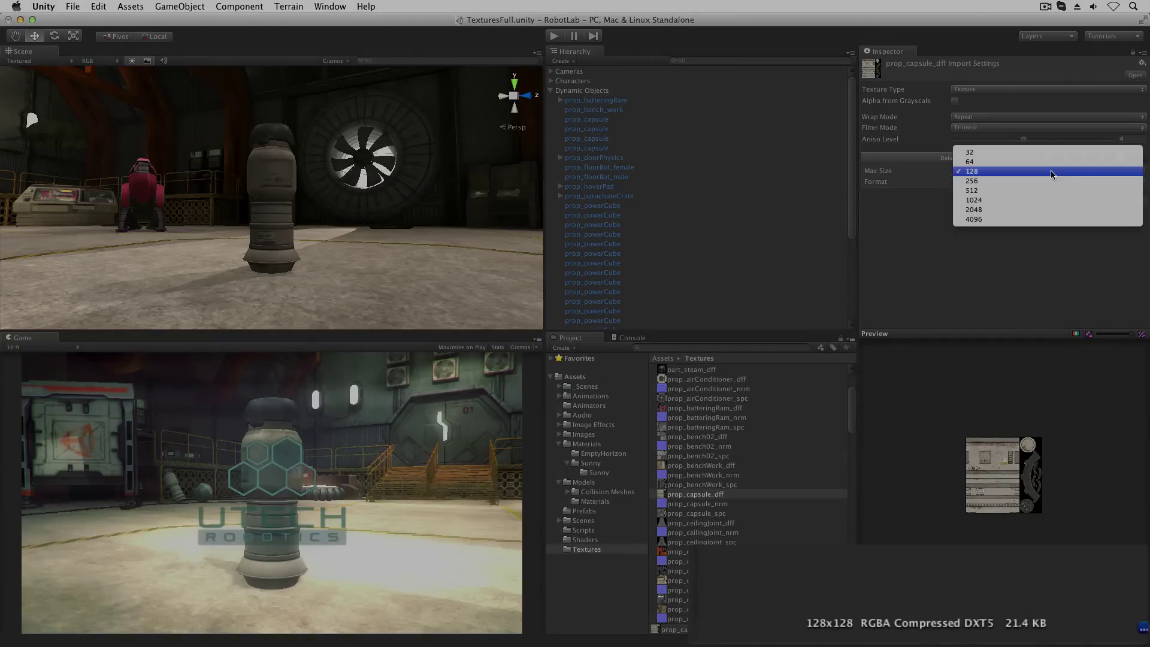
click(1054, 201)
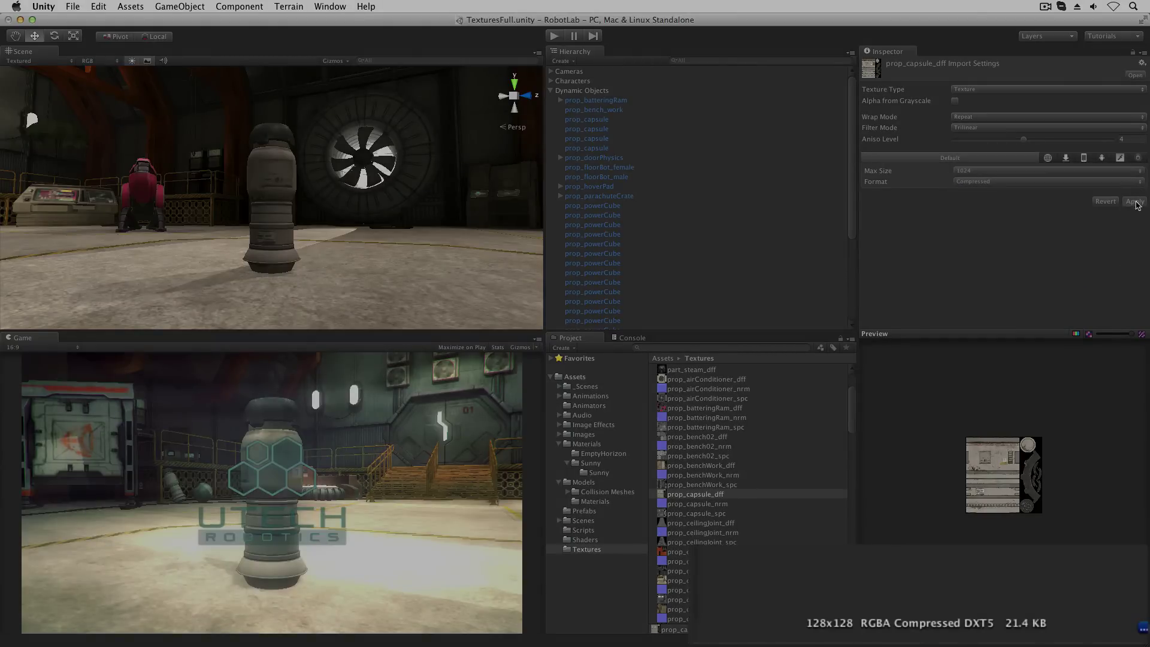
click(1134, 202)
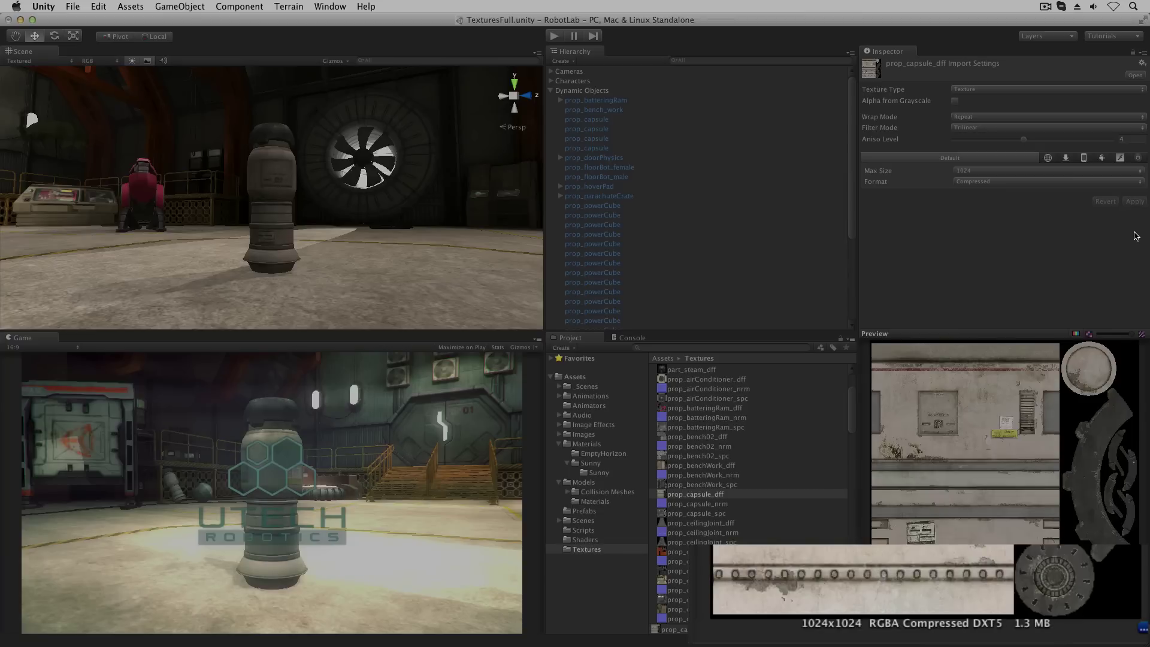